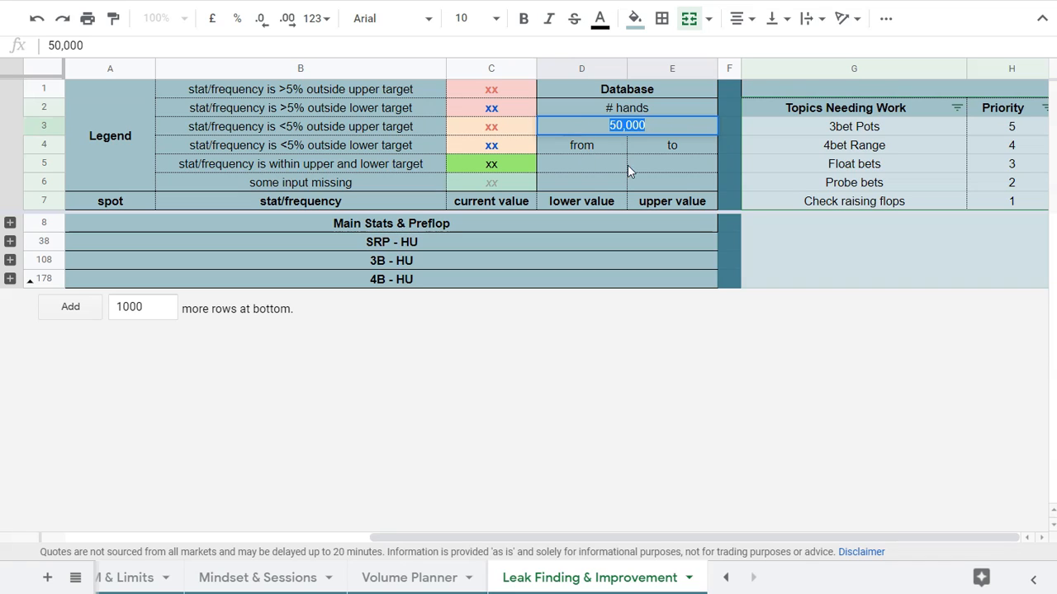
{"action": "left_click", "coordinate": [660, 163]}
{"action": "left_click", "coordinate": [583, 168]}
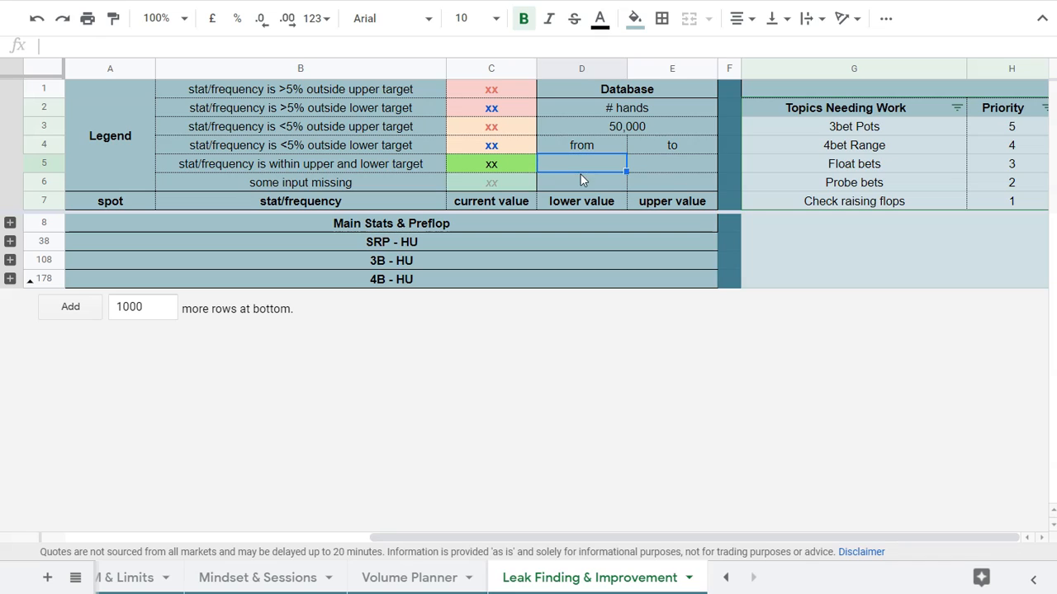
{"action": "left_click", "coordinate": [669, 185]}
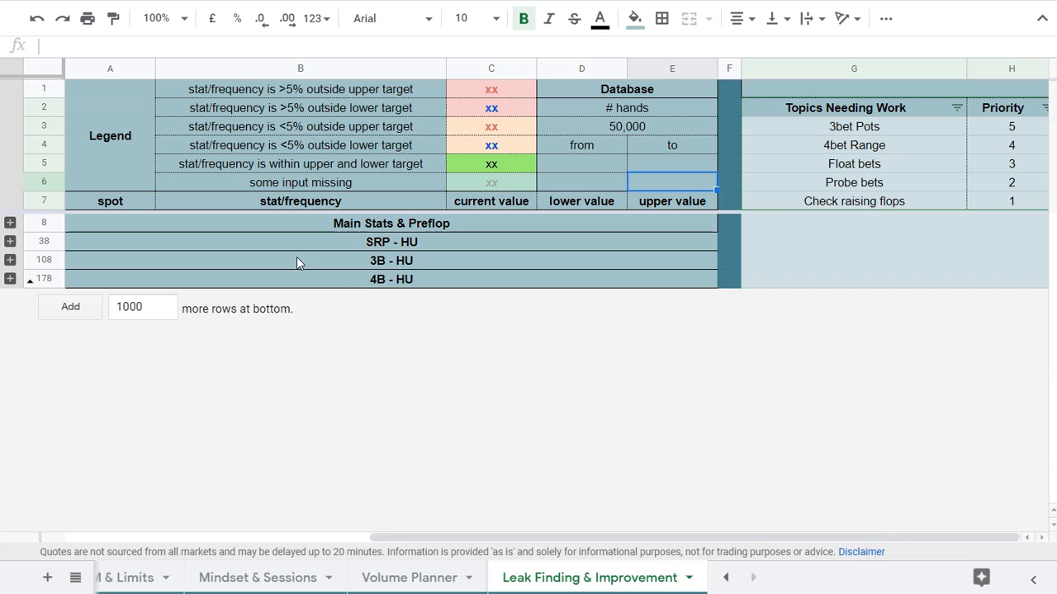
Expand the Main Stats & Preflop row group to show its list of stats.
{"action": "left_click", "coordinate": [11, 223]}
{"action": "scroll", "coordinate": [271, 313], "scroll_direction": "down", "scroll_amount": 2}
{"action": "scroll", "coordinate": [326, 369], "scroll_direction": "up", "scroll_amount": 2}
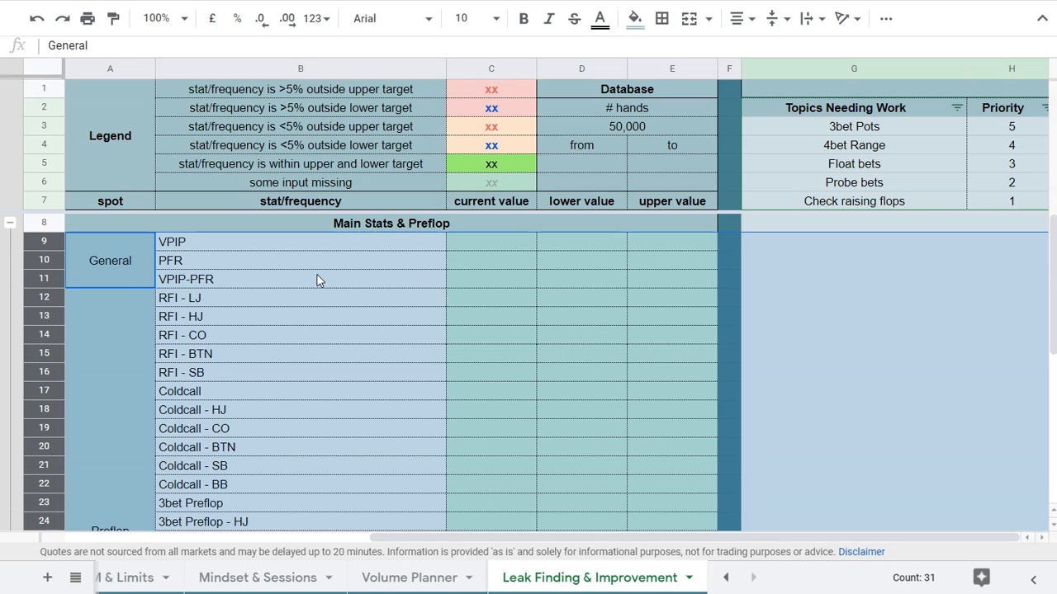
Enter a VPIP target range with a lower value of 18 and an upper value of 30.
{"action": "double_click", "coordinate": [587, 240]}
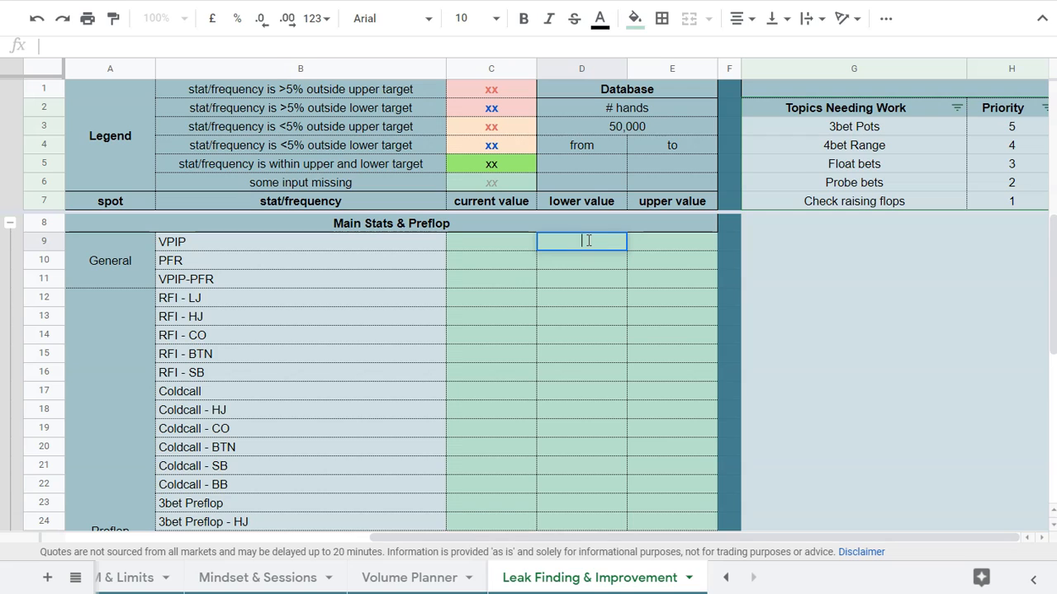
{"action": "type", "text": "18"}
{"action": "double_click", "coordinate": [650, 243]}
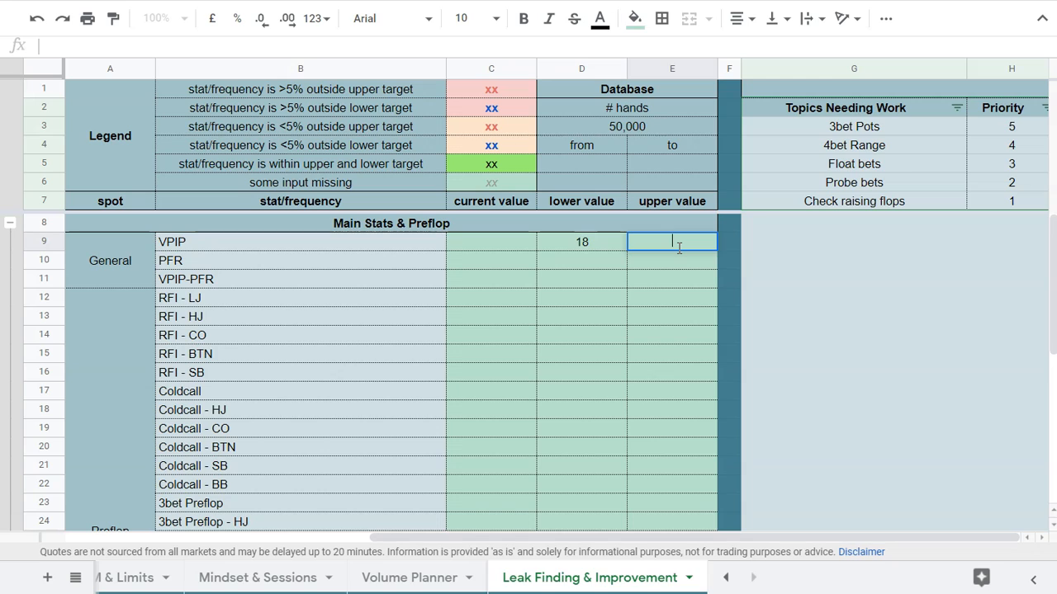
{"action": "type", "text": "20"}
{"action": "key", "text": "BackSpace"}
{"action": "key", "text": "BackSpace"}
{"action": "type", "text": "30"}
Change the VPIP target range to a lower value of 20 and an upper value of 28.
{"action": "double_click", "coordinate": [605, 241]}
{"action": "left_click_drag", "start_coordinate": [608, 241], "coordinate": [559, 242]}
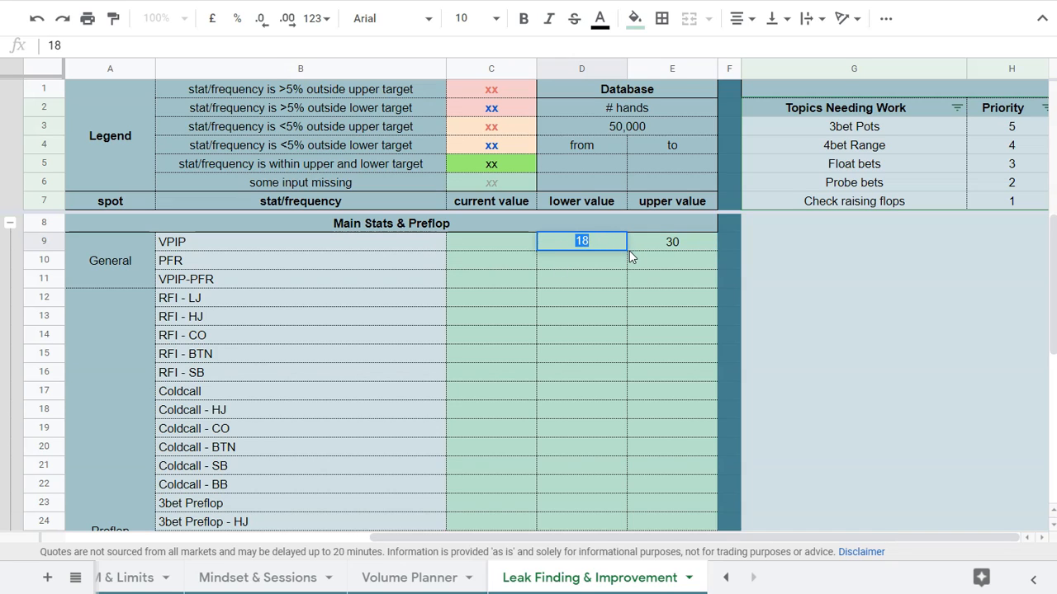
{"action": "type", "text": "20"}
{"action": "double_click", "coordinate": [692, 239]}
{"action": "left_click_drag", "start_coordinate": [691, 240], "coordinate": [621, 246]}
{"action": "type", "text": "28"}
{"action": "left_click", "coordinate": [624, 302]}
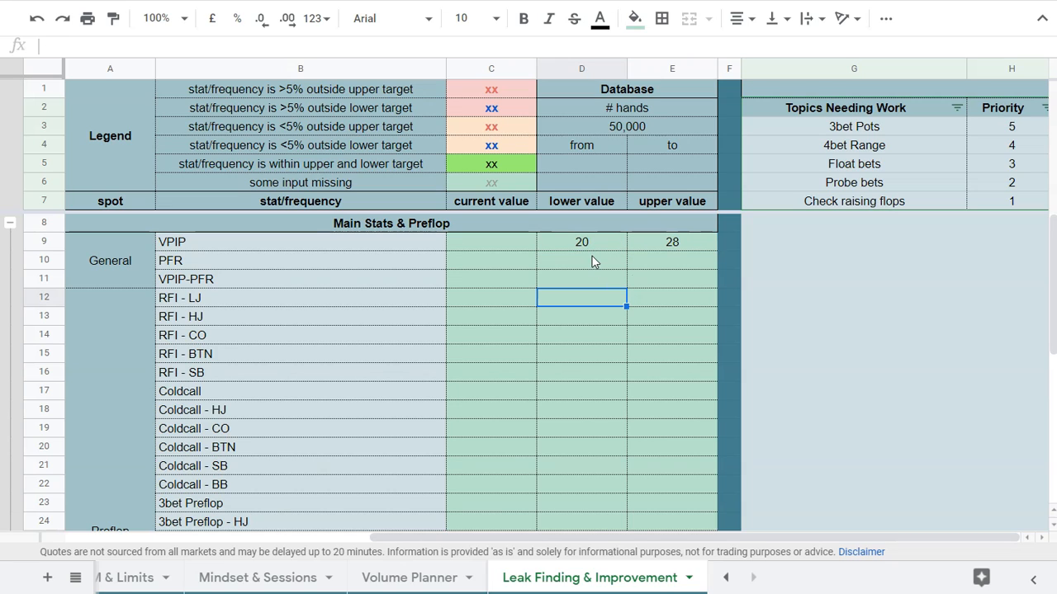
Enter the PFR target range with a lower value of 17 and an upper value of 22.
{"action": "left_click", "coordinate": [591, 260]}
{"action": "double_click", "coordinate": [591, 260]}
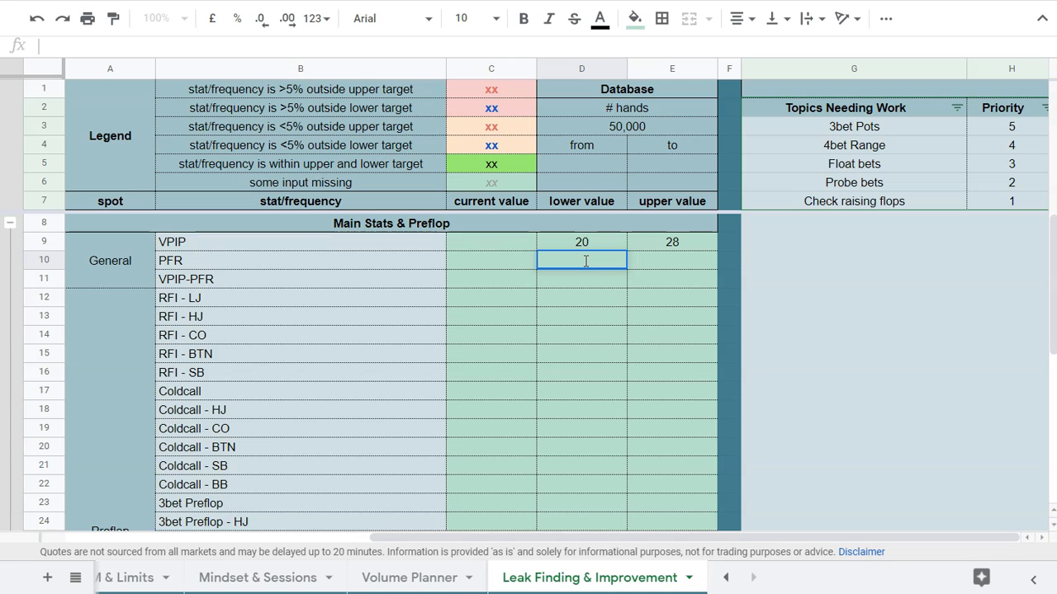
{"action": "type", "text": "17"}
{"action": "double_click", "coordinate": [662, 256]}
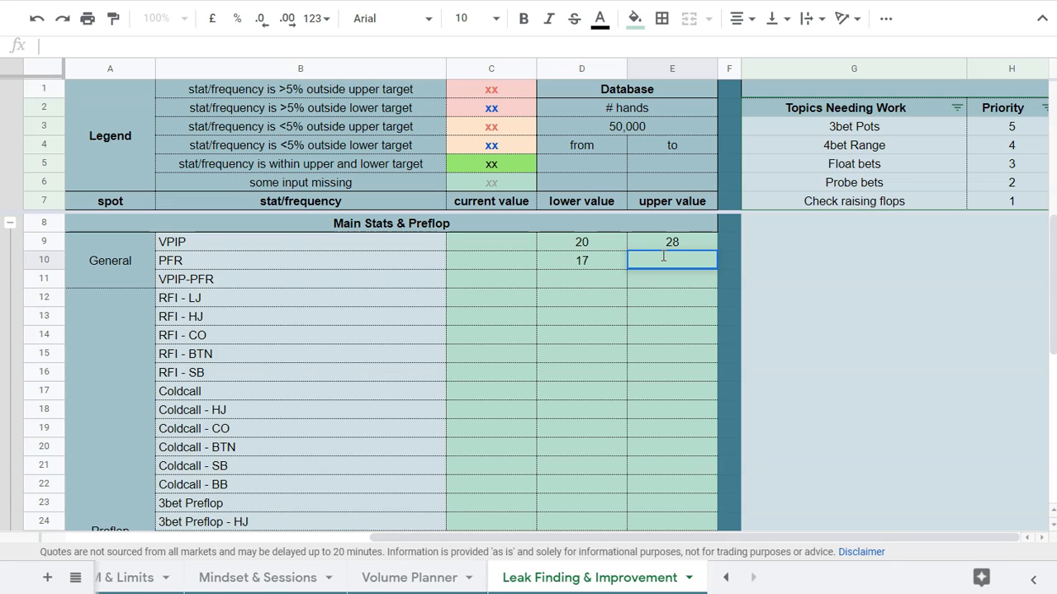
{"action": "type", "text": "22"}
{"action": "left_click", "coordinate": [664, 295]}
{"action": "double_click", "coordinate": [552, 281]}
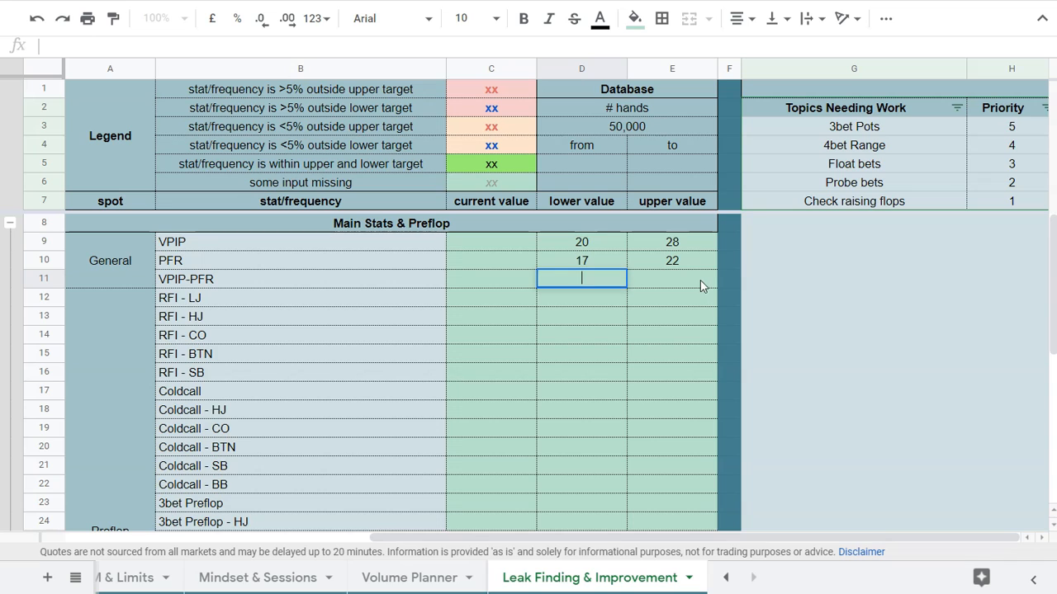
{"action": "scroll", "coordinate": [620, 322], "scroll_direction": "down", "scroll_amount": 2}
{"action": "scroll", "coordinate": [624, 331], "scroll_direction": "up", "scroll_amount": 2}
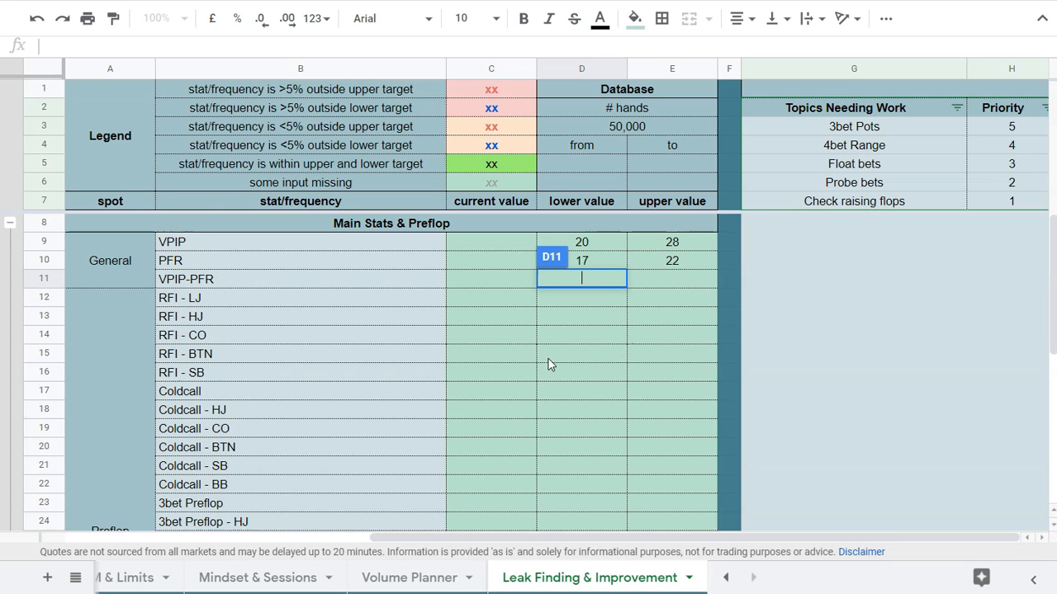
Enter the RFI - LJ target range with a lower value of 12 and an upper value of 14.
{"action": "left_click", "coordinate": [580, 301]}
{"action": "double_click", "coordinate": [580, 302]}
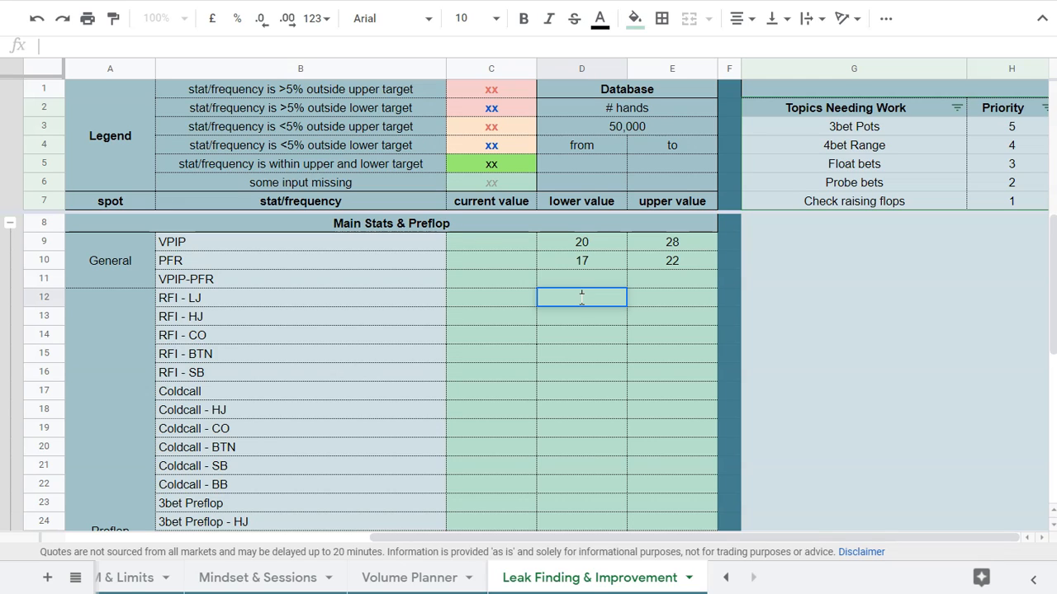
{"action": "type", "text": "12"}
{"action": "left_click", "coordinate": [665, 300]}
{"action": "double_click", "coordinate": [666, 299]}
{"action": "type", "text": "14"}
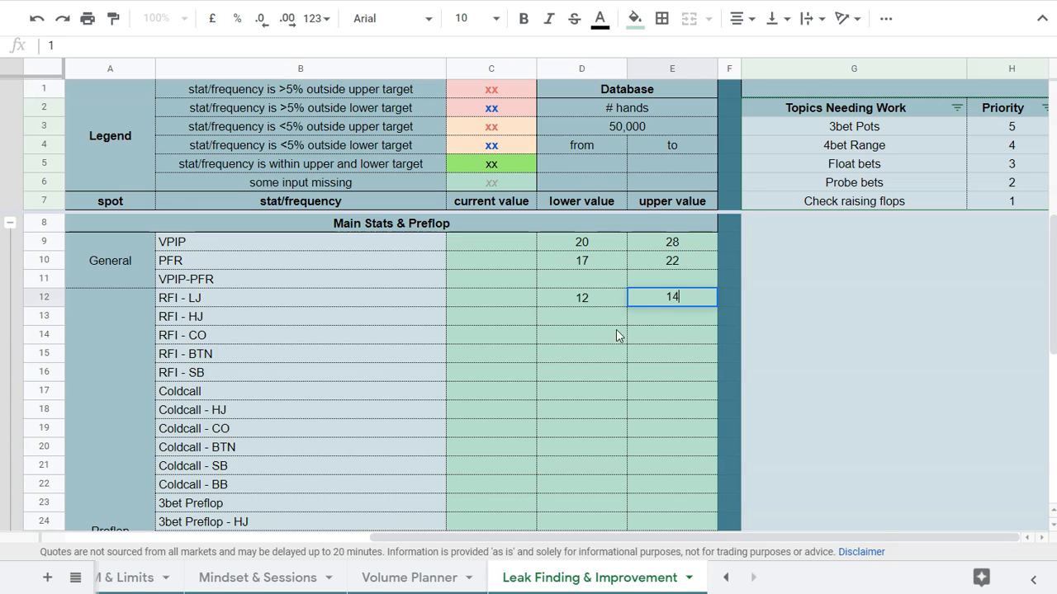
{"action": "left_click", "coordinate": [587, 355]}
Enter the RFI - HJ target range with a lower value of 17 and an upper value of 19.
{"action": "double_click", "coordinate": [577, 322]}
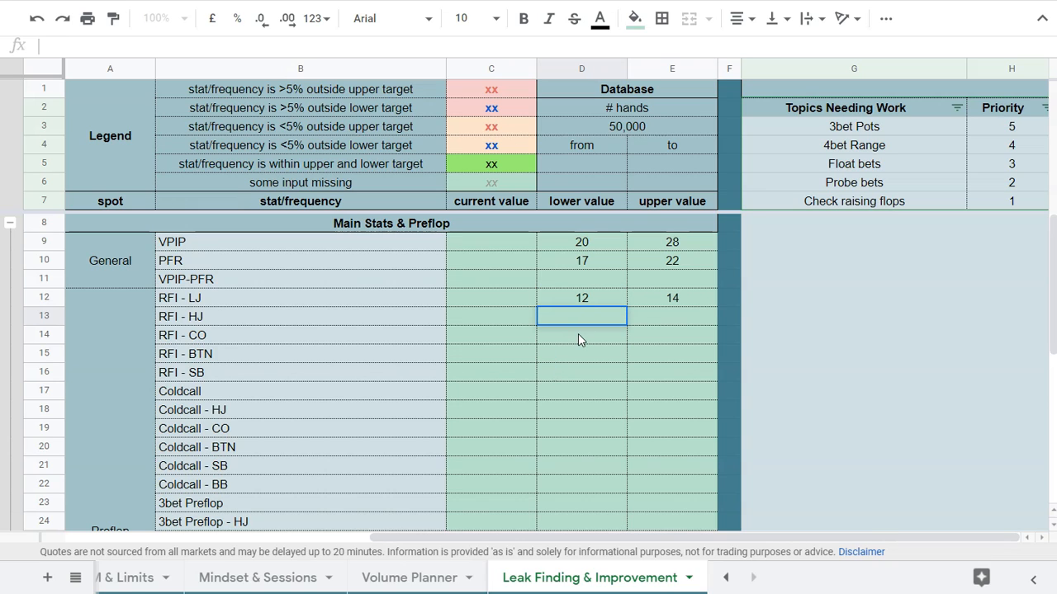
{"action": "type", "text": "17"}
{"action": "double_click", "coordinate": [651, 318]}
{"action": "type", "text": "19"}
{"action": "left_click", "coordinate": [581, 372]}
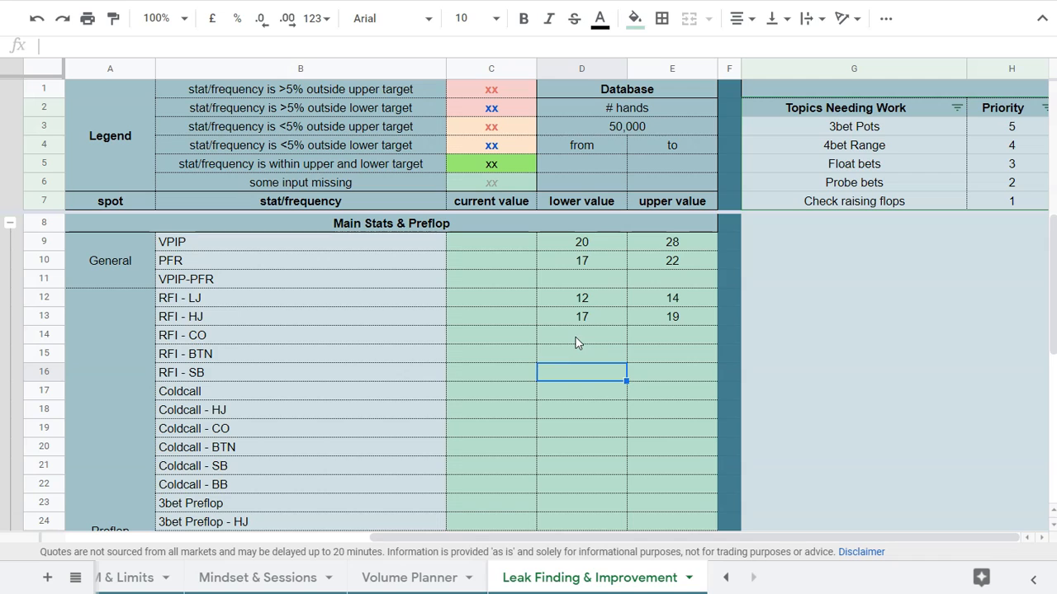
Enter the RFI - CO target range with a lower value of 25 and an upper value of 30.
{"action": "left_click", "coordinate": [576, 342]}
{"action": "double_click", "coordinate": [576, 338]}
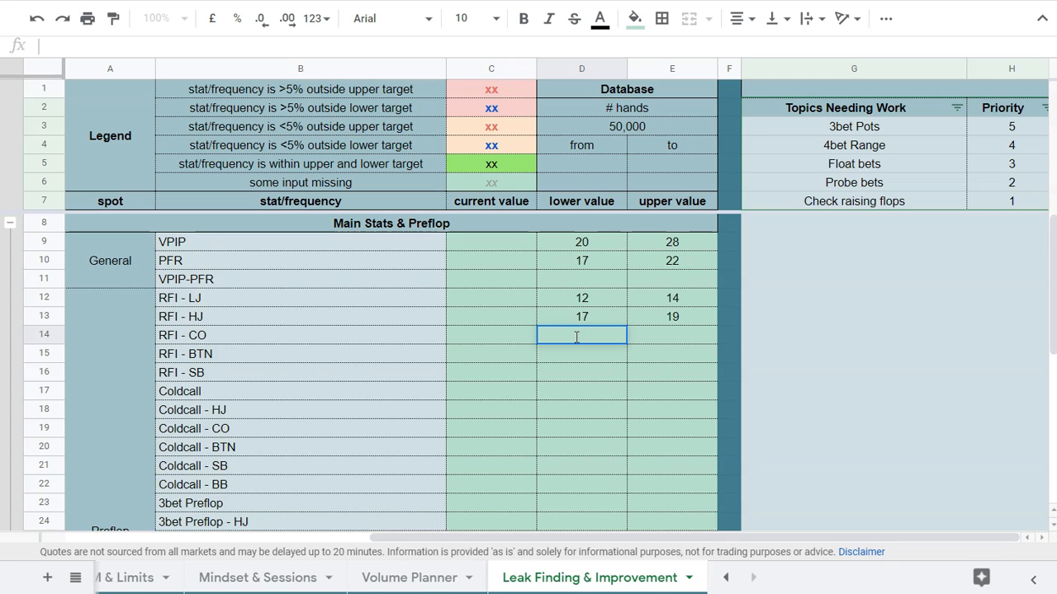
{"action": "type", "text": "25"}
{"action": "key", "text": "Tab"}
{"action": "type", "text": "30"}
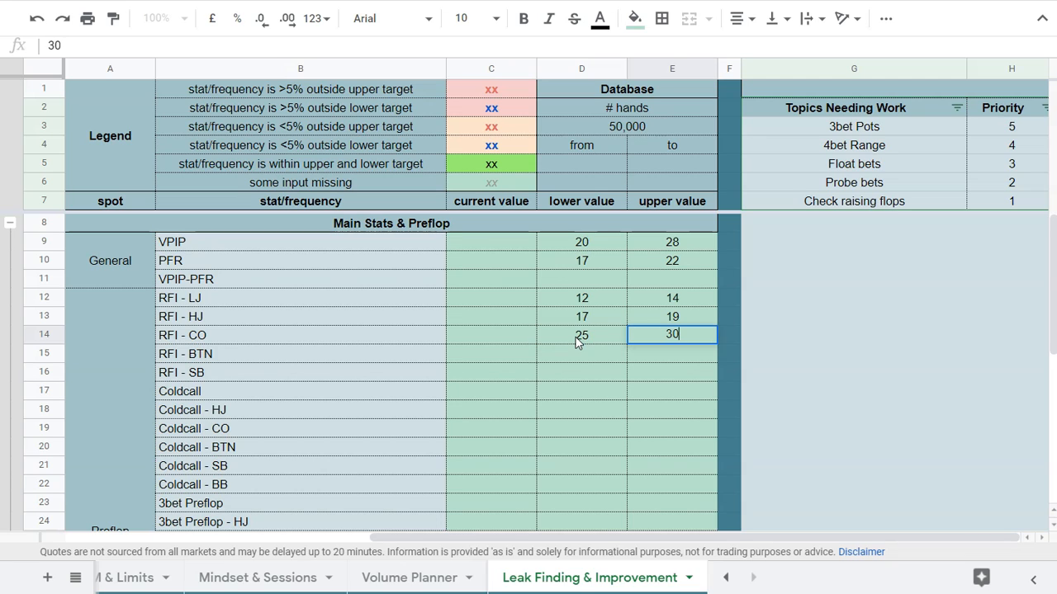
{"action": "left_click", "coordinate": [583, 388]}
Enter the RFI - BTN target range with a lower value of 45 and an upper value of 55.
{"action": "left_click", "coordinate": [583, 354]}
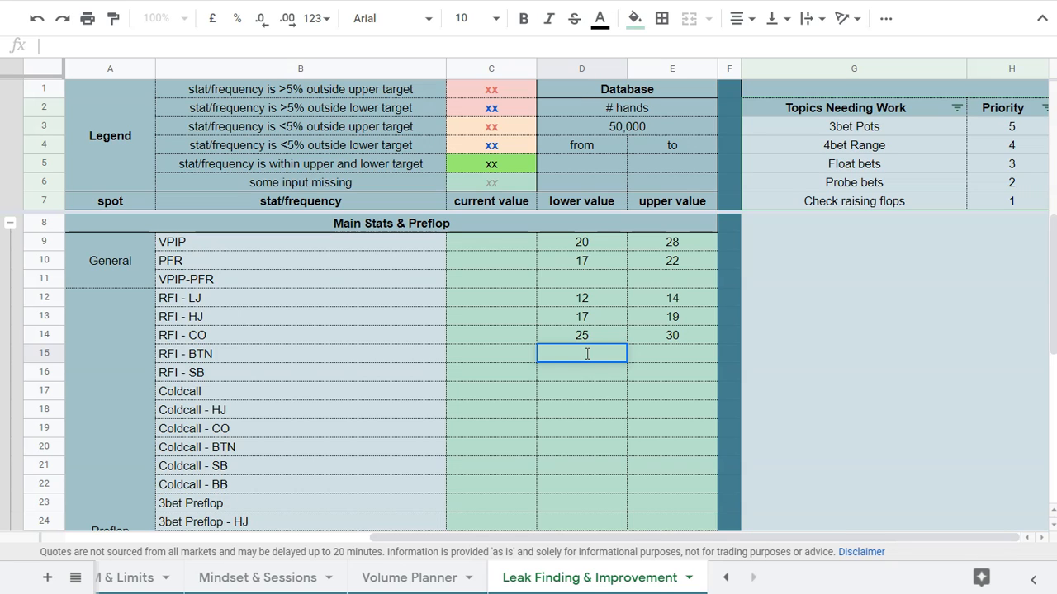
{"action": "type", "text": "45"}
{"action": "double_click", "coordinate": [656, 353]}
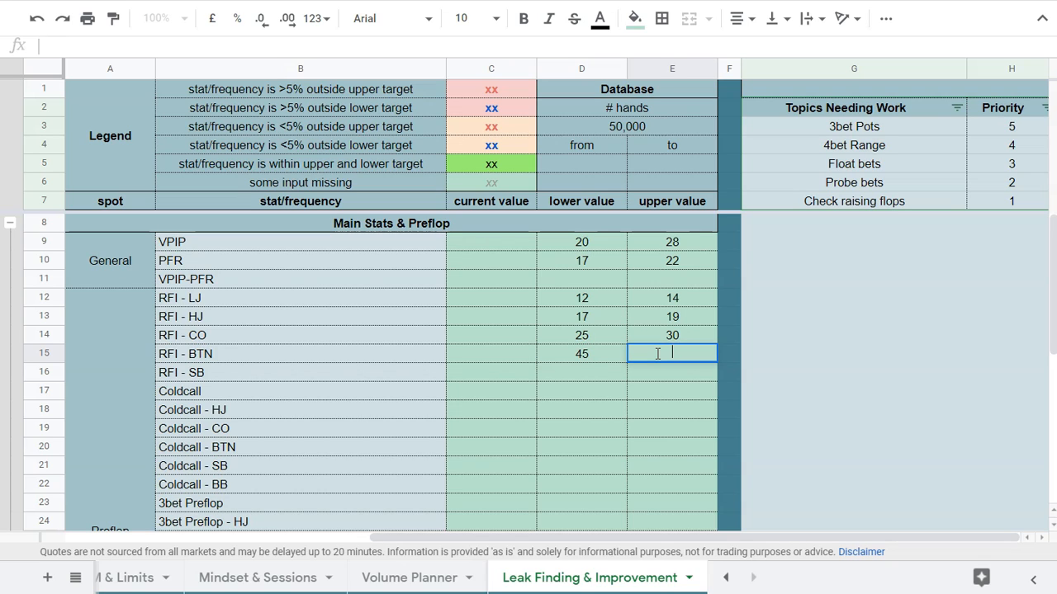
{"action": "type", "text": "55"}
{"action": "left_click", "coordinate": [685, 396]}
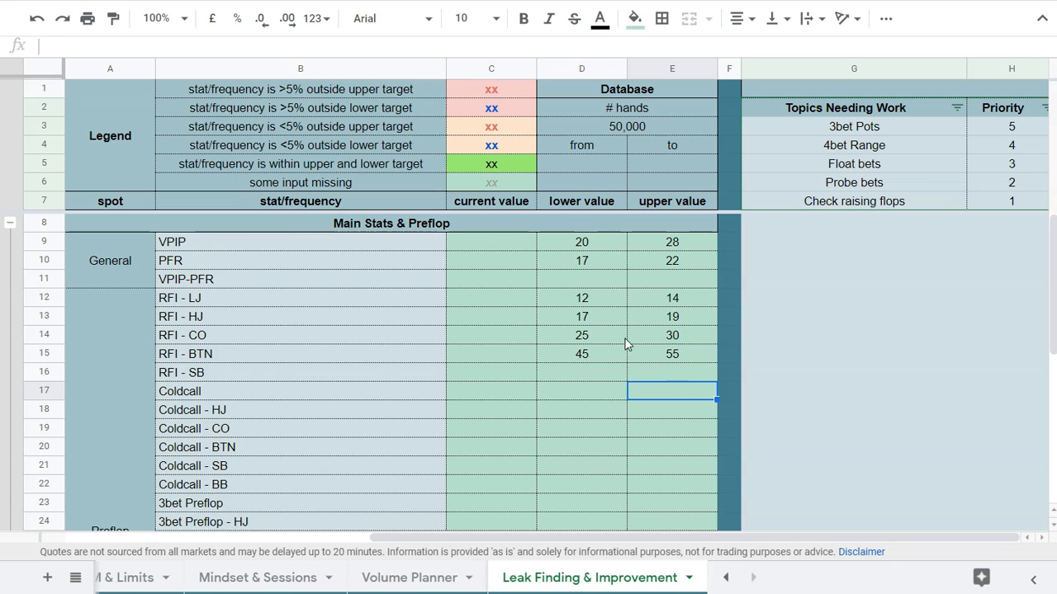
Enter the RFI - SB target range with a lower value of 35 and an upper value of 45.
{"action": "double_click", "coordinate": [583, 370]}
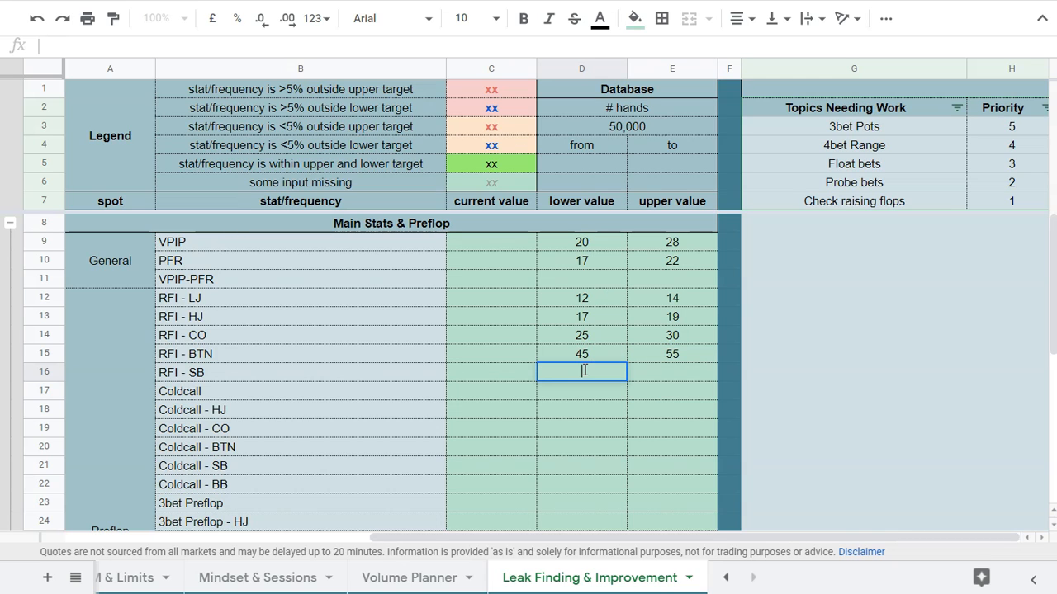
{"action": "type", "text": "35"}
{"action": "key", "text": "Tab"}
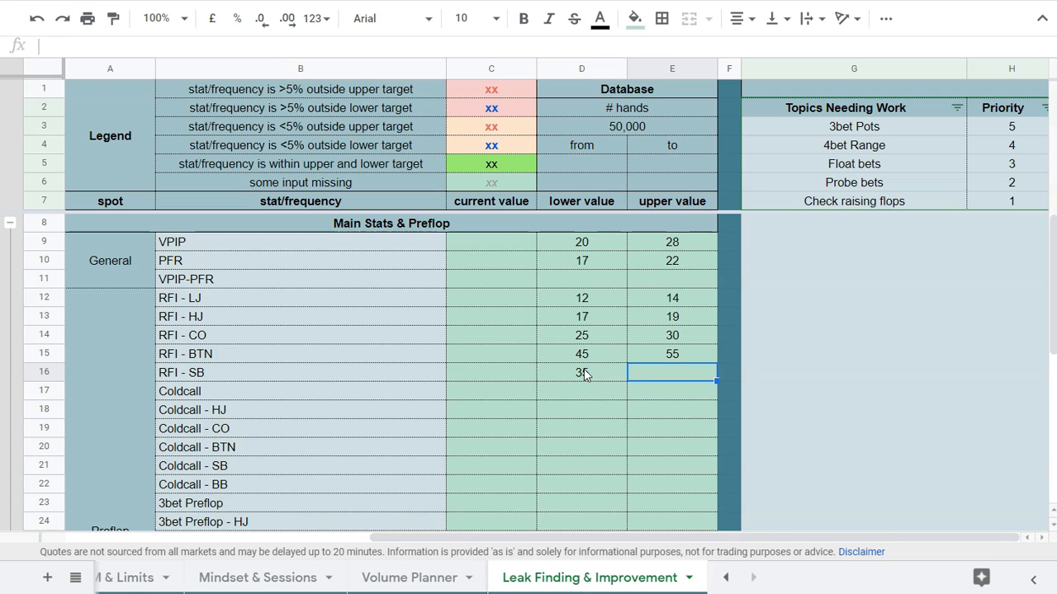
{"action": "type", "text": "45"}
{"action": "key", "text": "Return"}
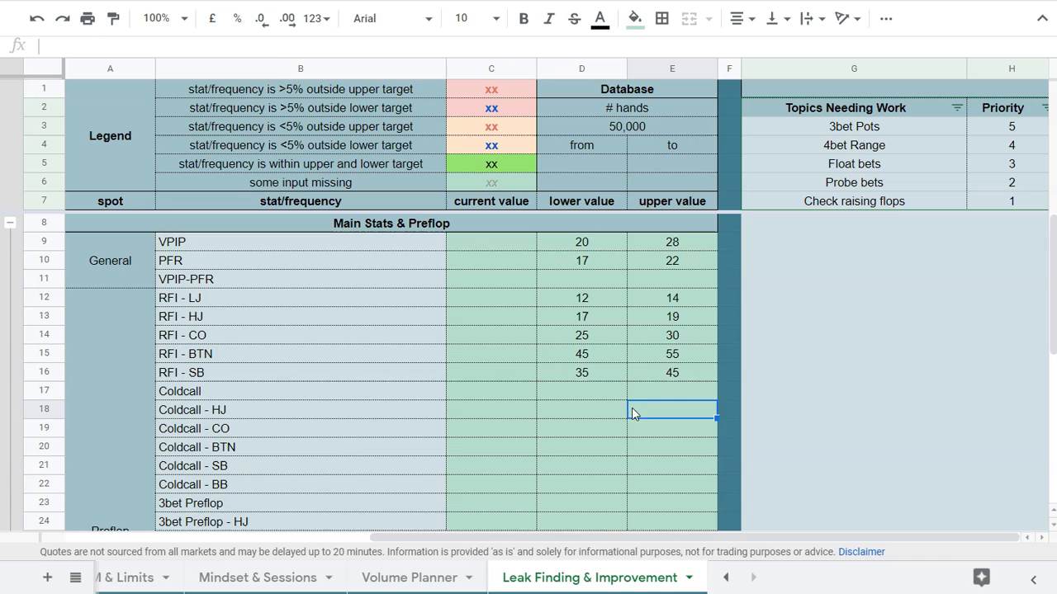
Raise the upper target value for RFI - SB to 50.
{"action": "left_click", "coordinate": [682, 374]}
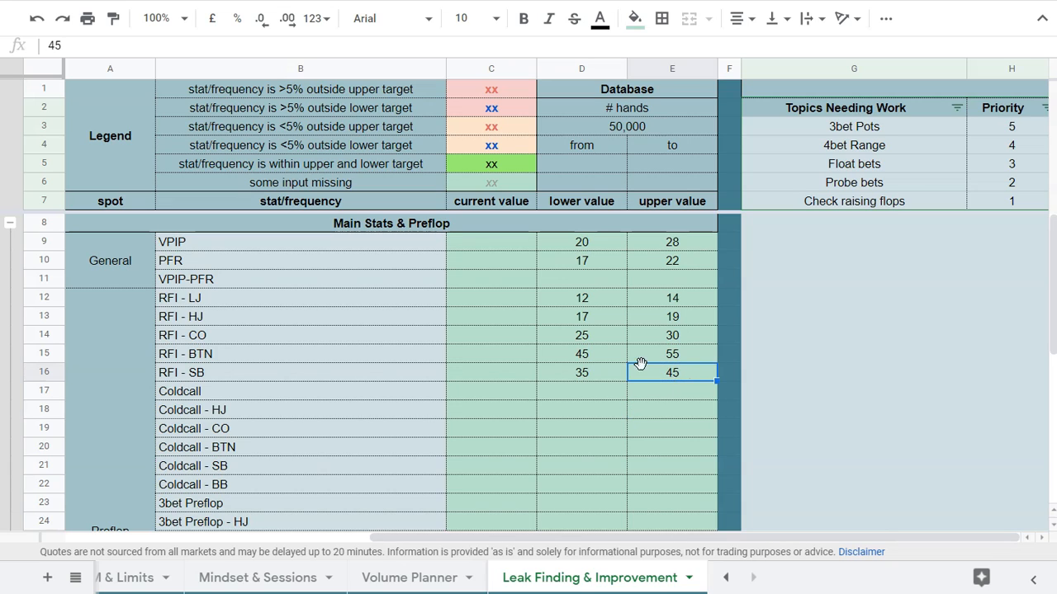
{"action": "double_click", "coordinate": [681, 373]}
{"action": "left_click_drag", "start_coordinate": [685, 373], "coordinate": [635, 371]}
{"action": "type", "text": "50"}
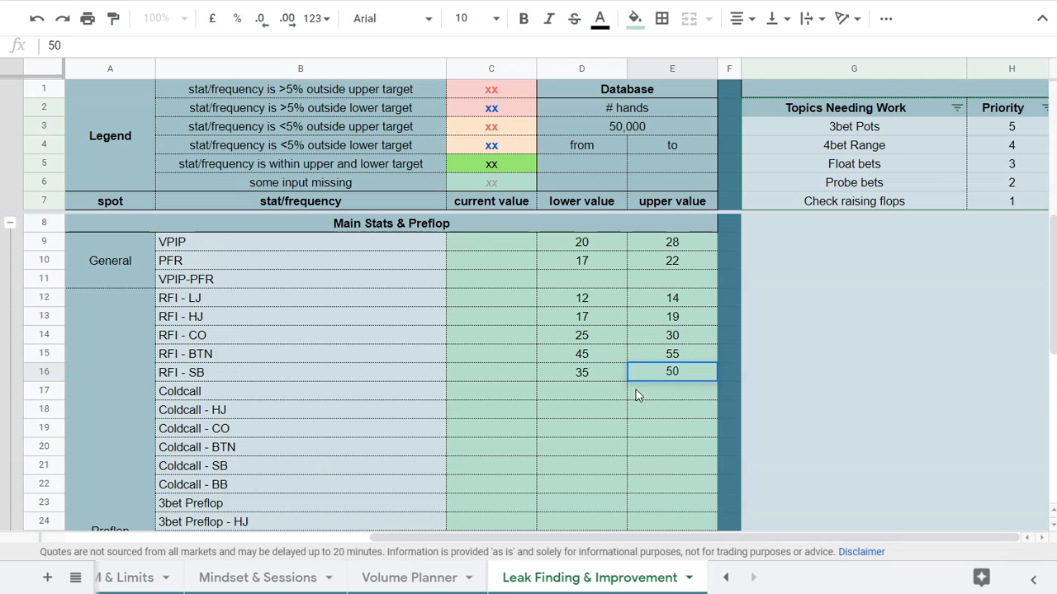
{"action": "left_click", "coordinate": [677, 440]}
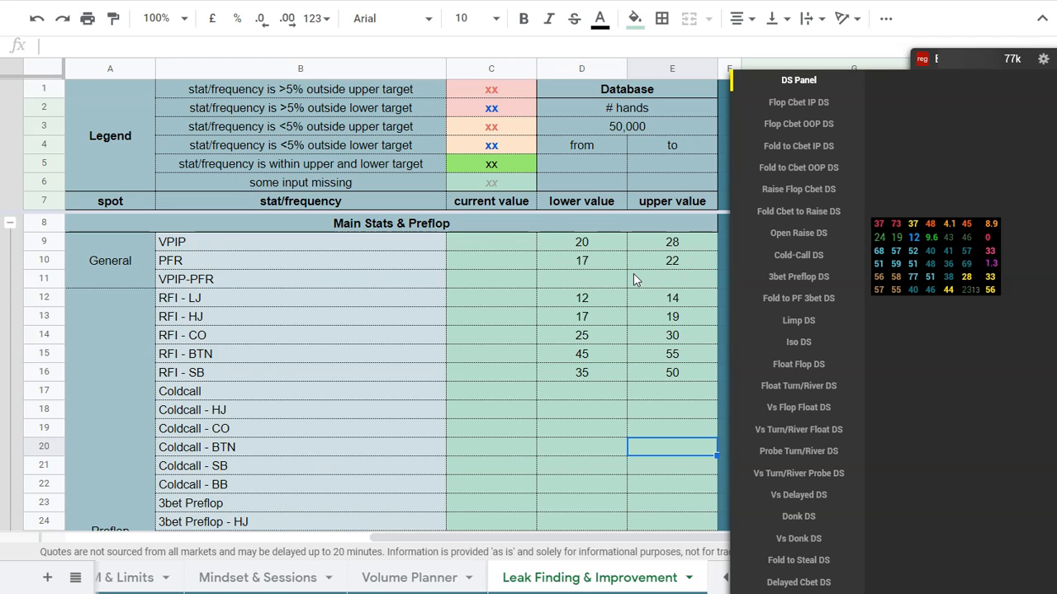
Enter the player's current values from the tracker stats: 24 for VPIP and 19 for PFR.
{"action": "left_click", "coordinate": [501, 243]}
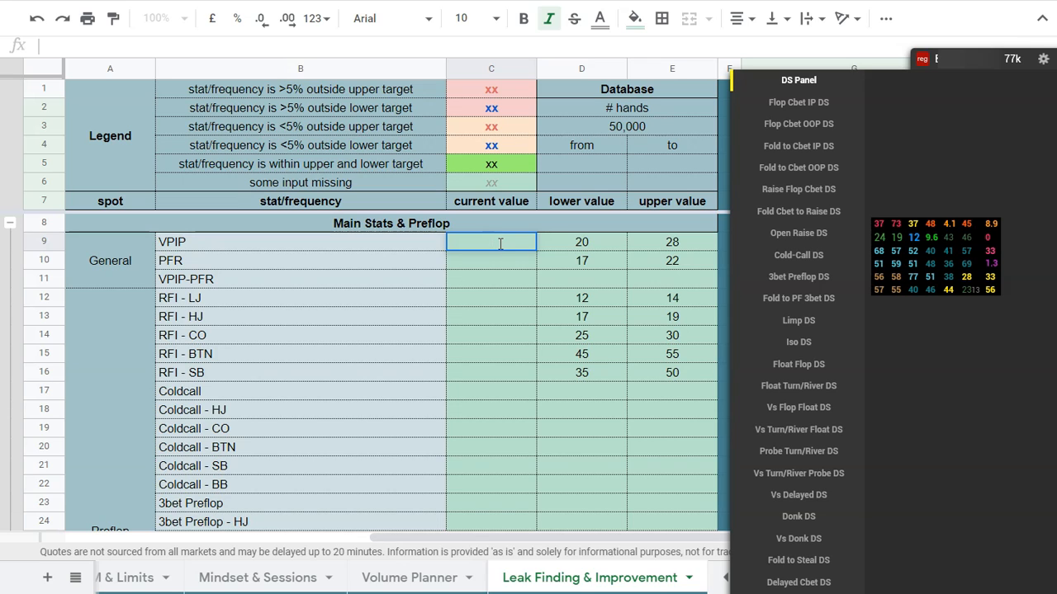
{"action": "type", "text": "24"}
{"action": "left_click", "coordinate": [507, 285]}
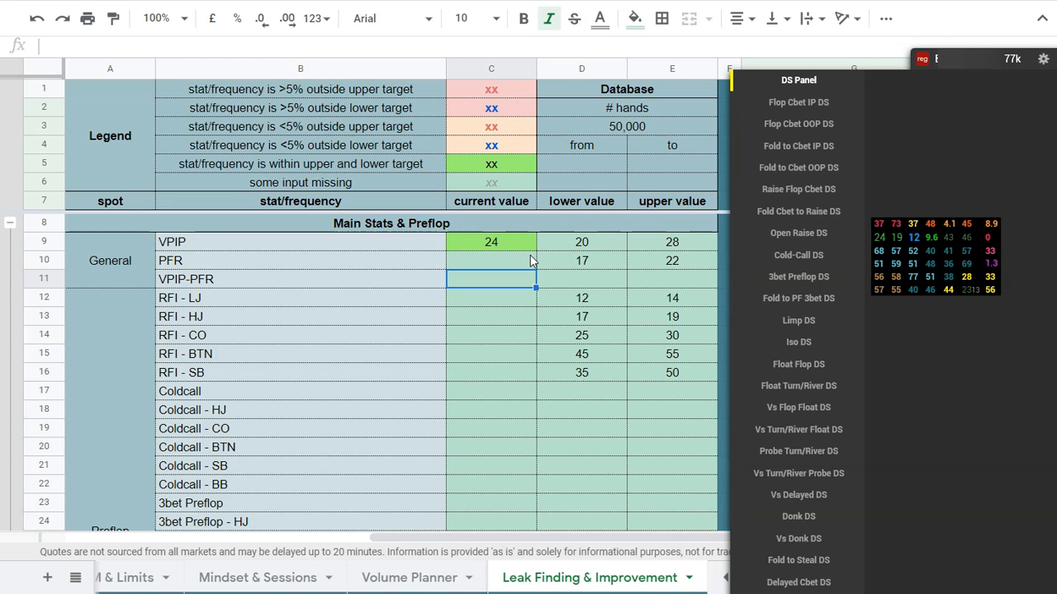
{"action": "left_click", "coordinate": [508, 260]}
{"action": "double_click", "coordinate": [508, 259]}
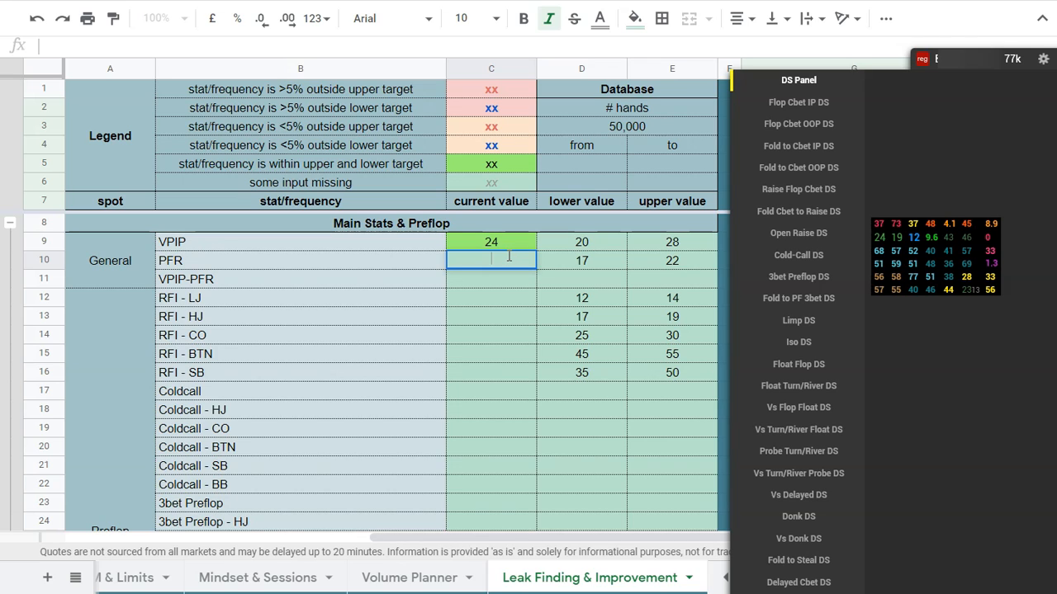
{"action": "type", "text": "19"}
{"action": "left_click", "coordinate": [485, 316]}
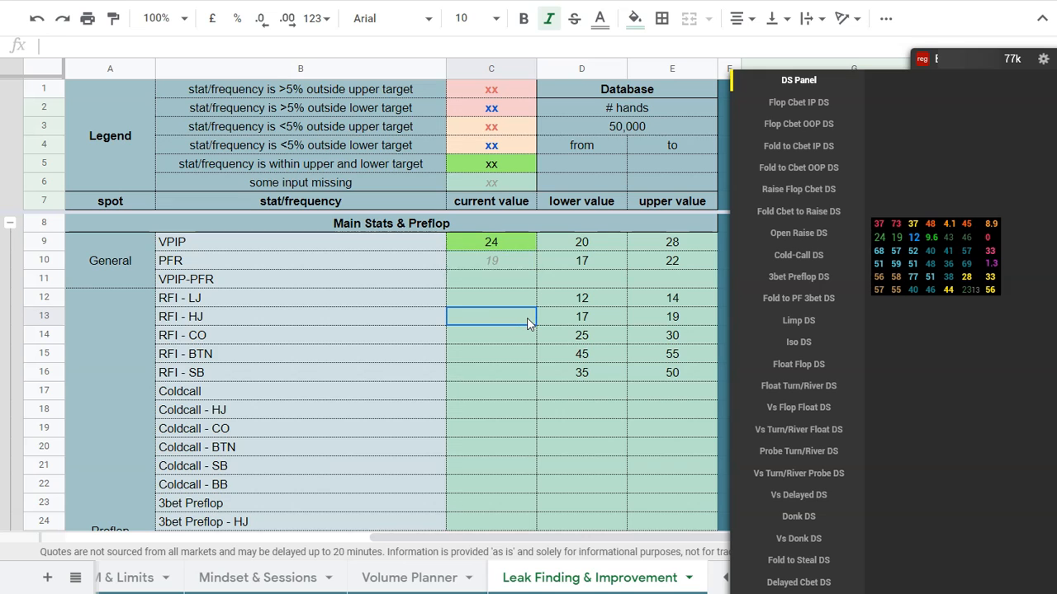
Show the tracker's Open Raise DS stats and enter 17 as the current value for RFI - LJ.
{"action": "left_click", "coordinate": [482, 302]}
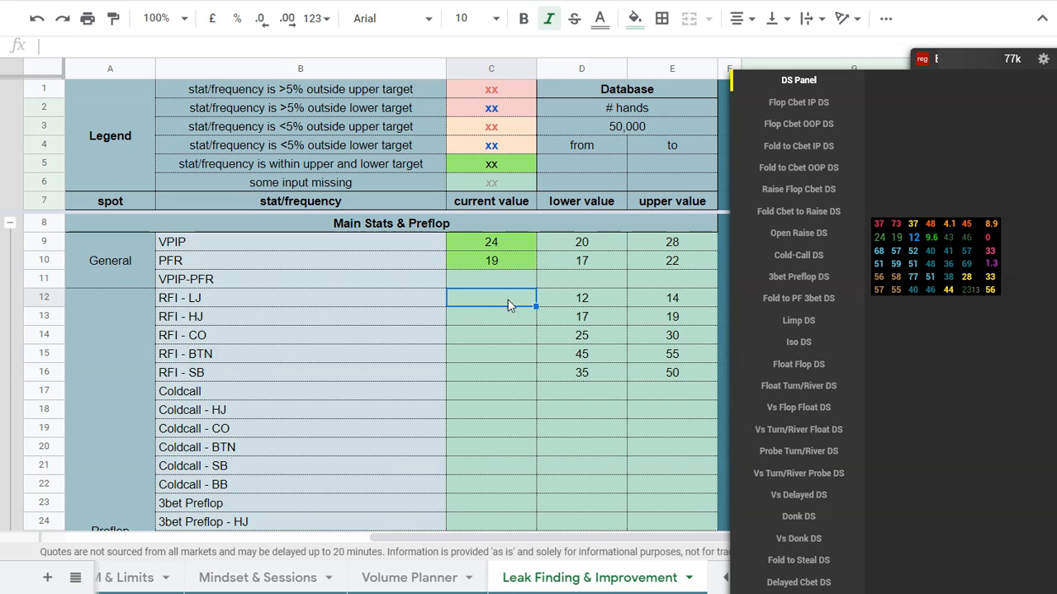
{"action": "left_click", "coordinate": [791, 232]}
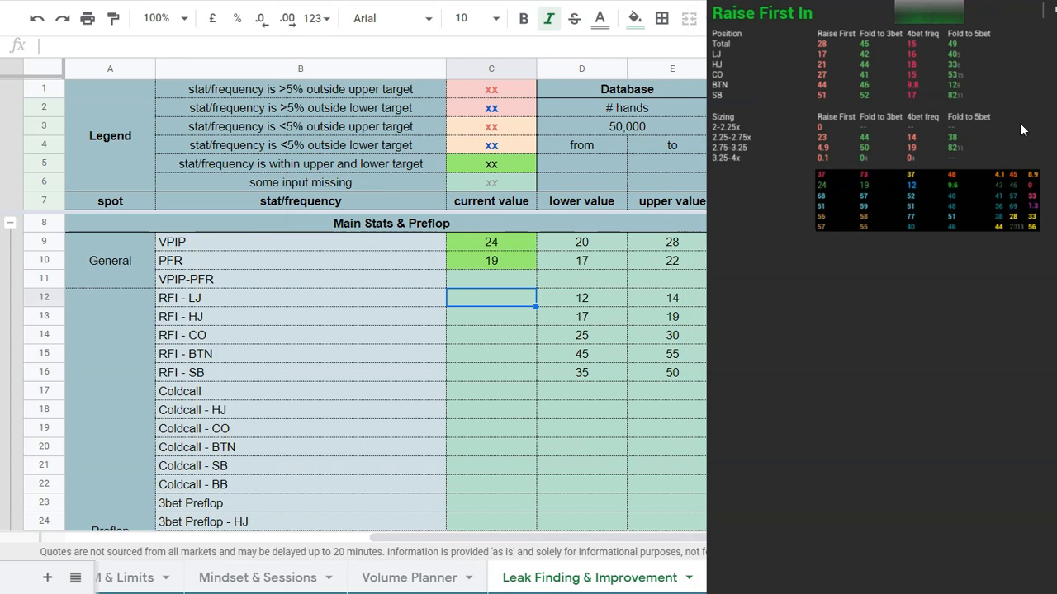
{"action": "double_click", "coordinate": [477, 301]}
{"action": "type", "text": "17"}
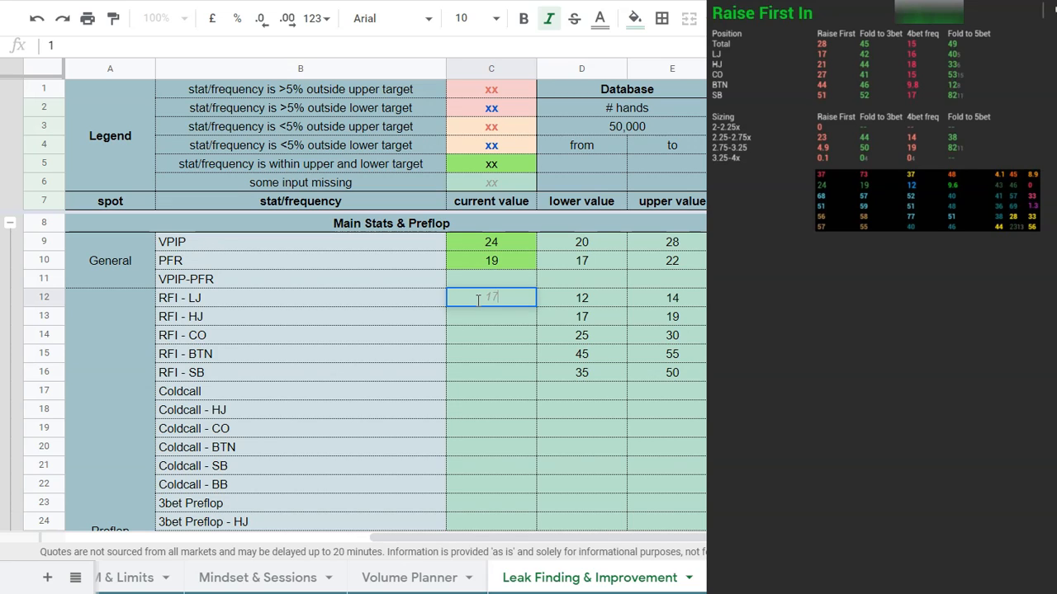
{"action": "left_click", "coordinate": [491, 373]}
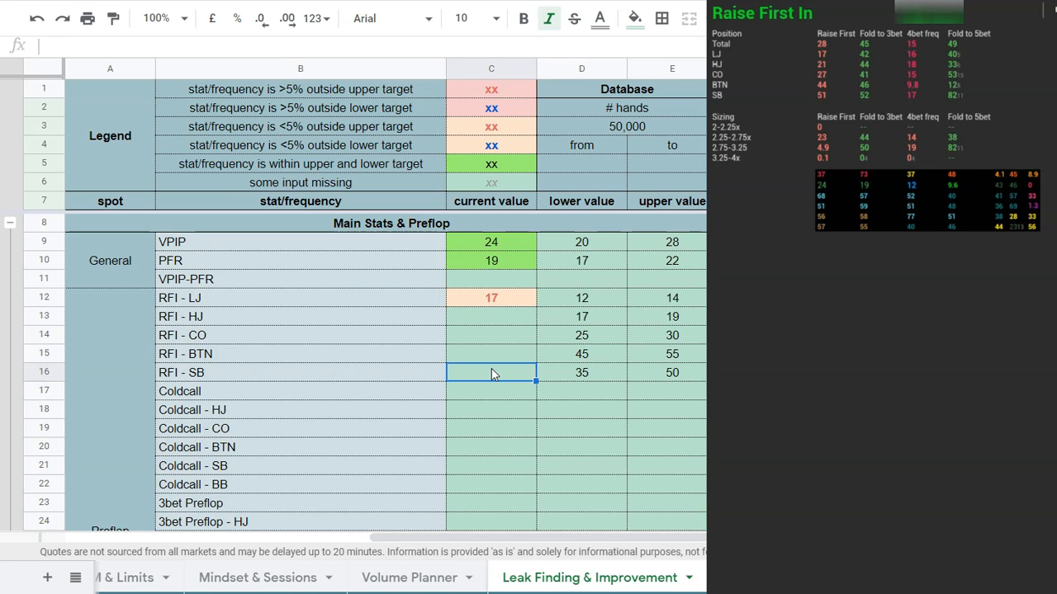
Enter 21 as the current value for RFI - HJ.
{"action": "double_click", "coordinate": [475, 316]}
{"action": "type", "text": "21"}
{"action": "left_click", "coordinate": [480, 380]}
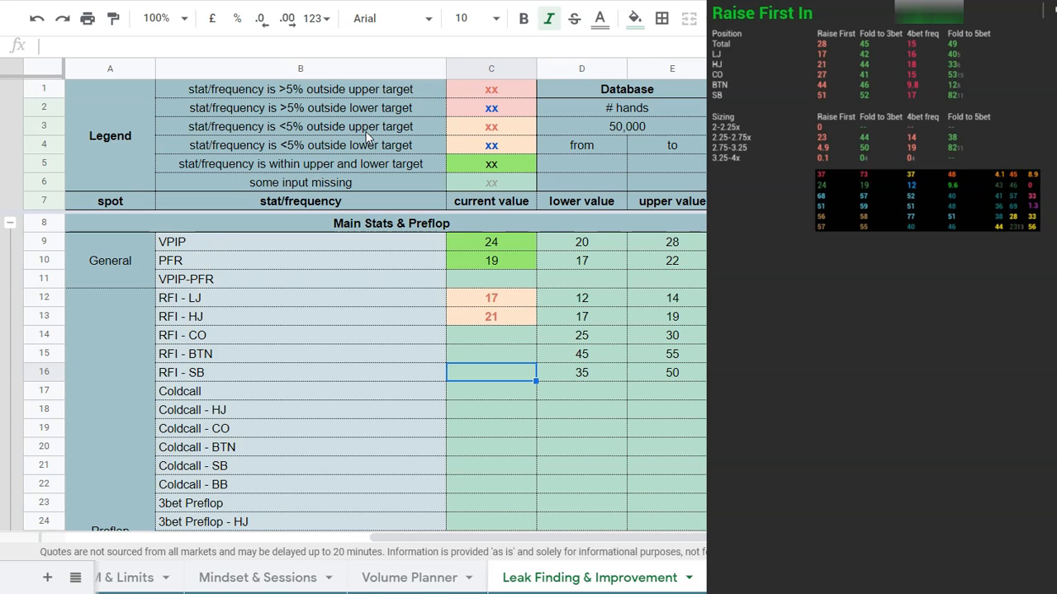
Enter 27 as the current value for RFI - CO.
{"action": "left_click", "coordinate": [490, 338]}
{"action": "type", "text": "27"}
{"action": "key", "text": "Down"}
{"action": "key", "text": "Down"}
{"action": "key", "text": "Down"}
Enter the remaining open-raise stats as current values: 44 for RFI - BTN and 51 for RFI - SB.
{"action": "left_click", "coordinate": [493, 355]}
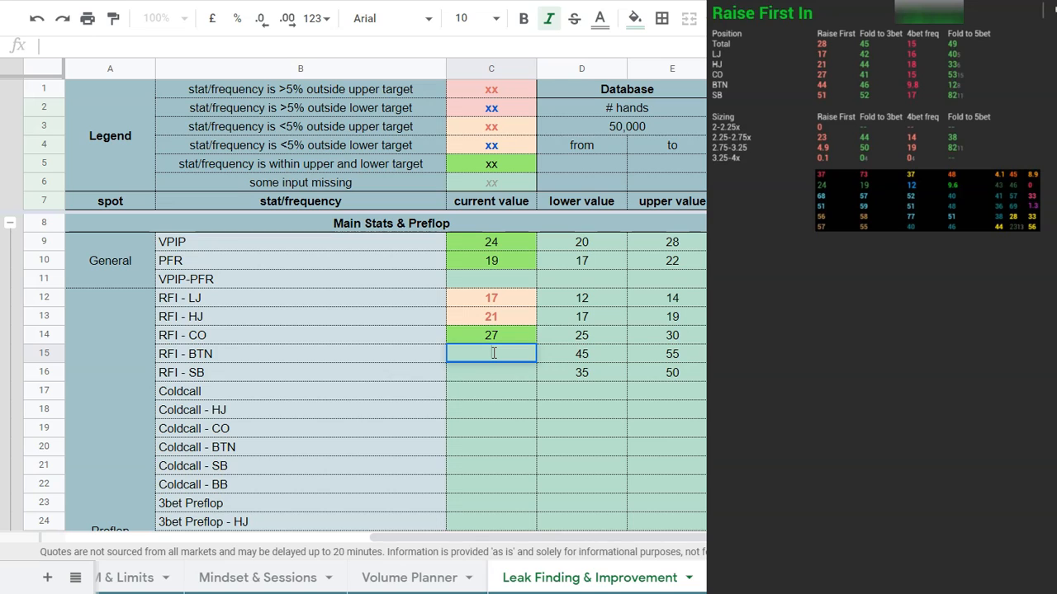
{"action": "type", "text": "44"}
{"action": "left_click", "coordinate": [605, 453]}
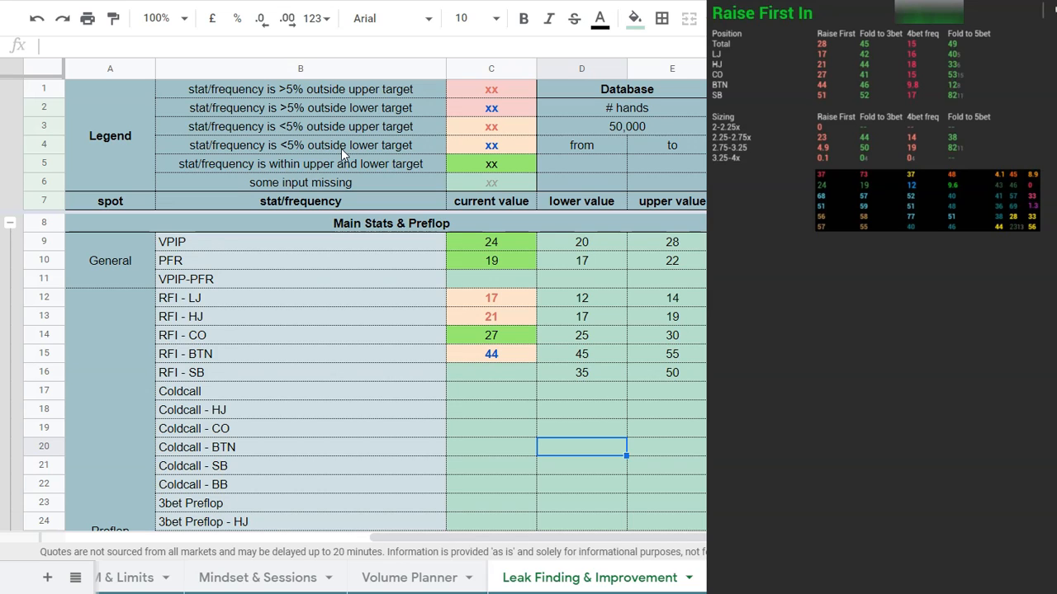
{"action": "left_click", "coordinate": [491, 374]}
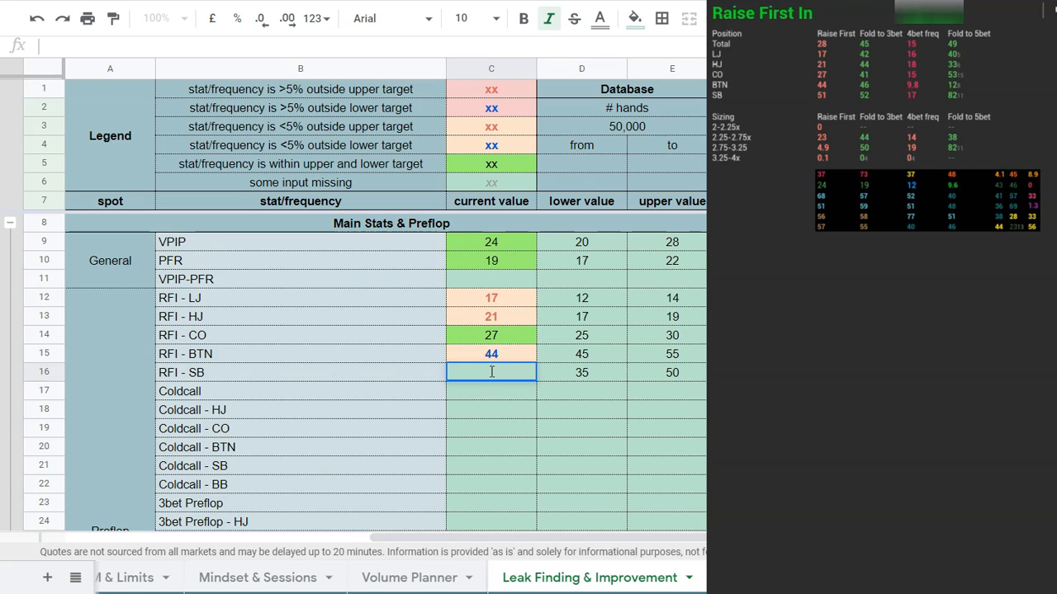
{"action": "type", "text": "51"}
{"action": "left_click", "coordinate": [491, 428]}
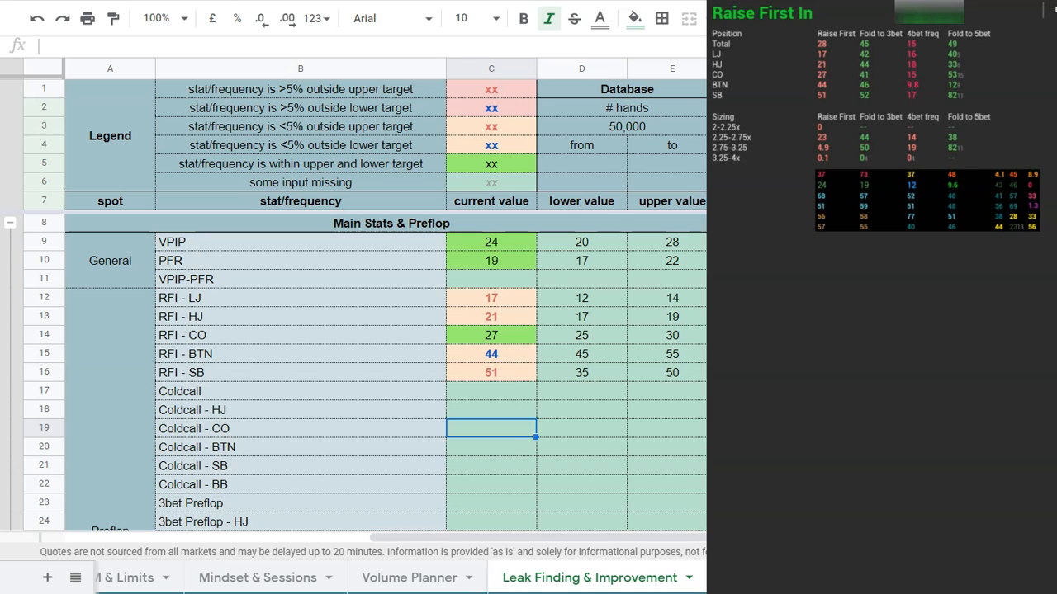
Look through the remaining preflop stats and the expanded SRP - HU group, covering its AGG and DEF spots.
{"action": "scroll", "coordinate": [514, 440], "scroll_direction": "down", "scroll_amount": 4}
{"action": "scroll", "coordinate": [515, 440], "scroll_direction": "down", "scroll_amount": 1}
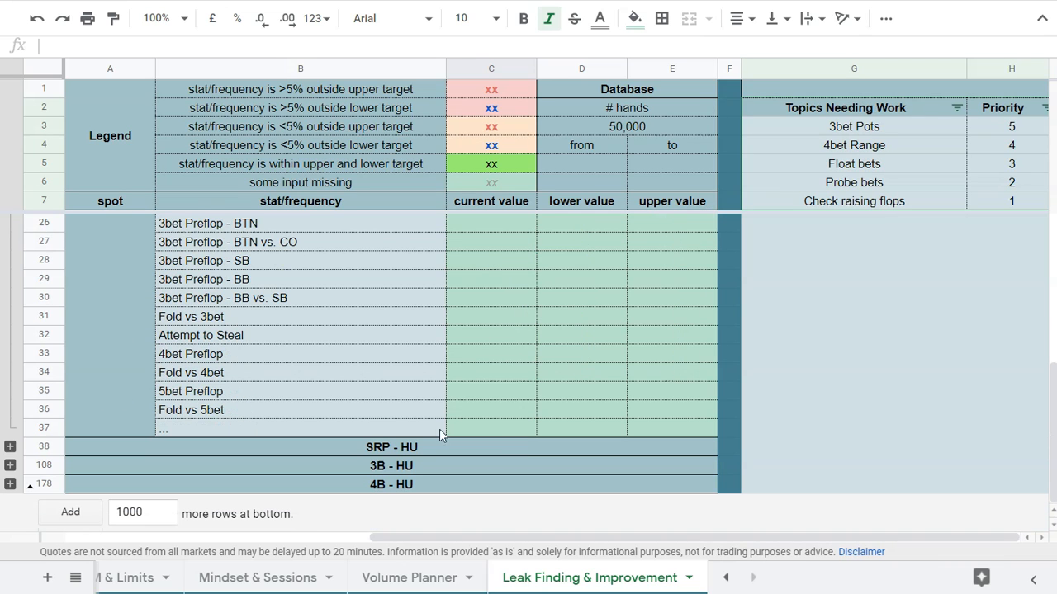
{"action": "scroll", "coordinate": [245, 351], "scroll_direction": "down", "scroll_amount": 10}
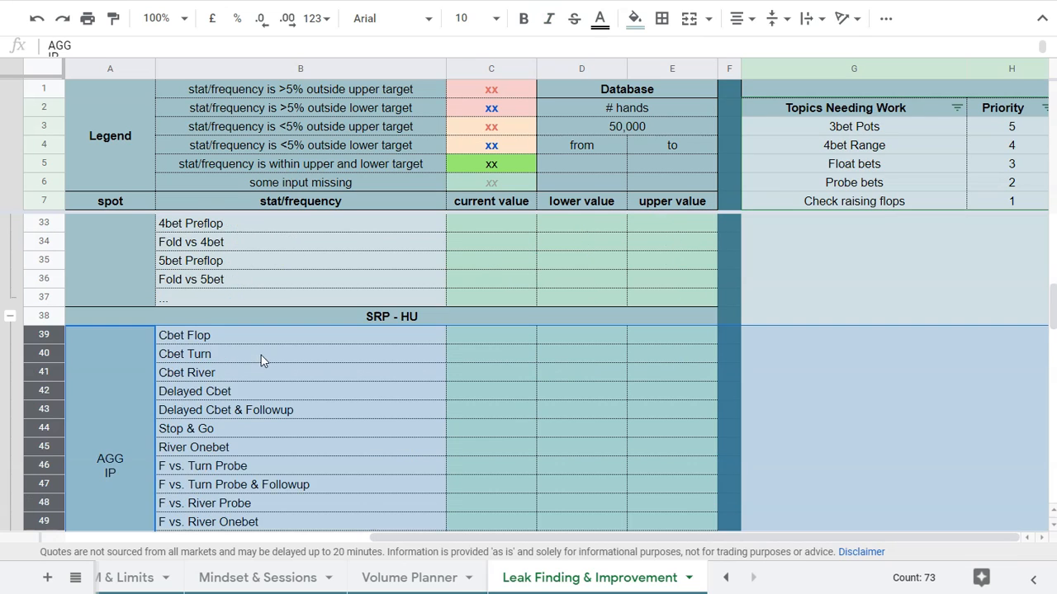
{"action": "scroll", "coordinate": [268, 388], "scroll_direction": "down", "scroll_amount": 5}
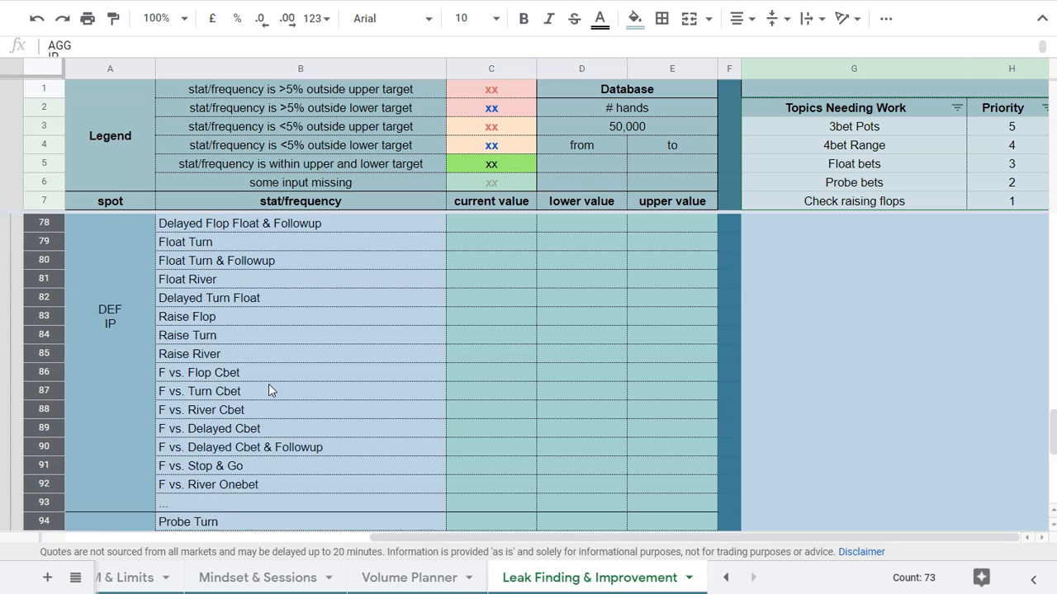
{"action": "scroll", "coordinate": [268, 400], "scroll_direction": "up", "scroll_amount": 5}
{"action": "scroll", "coordinate": [275, 406], "scroll_direction": "up", "scroll_amount": 10}
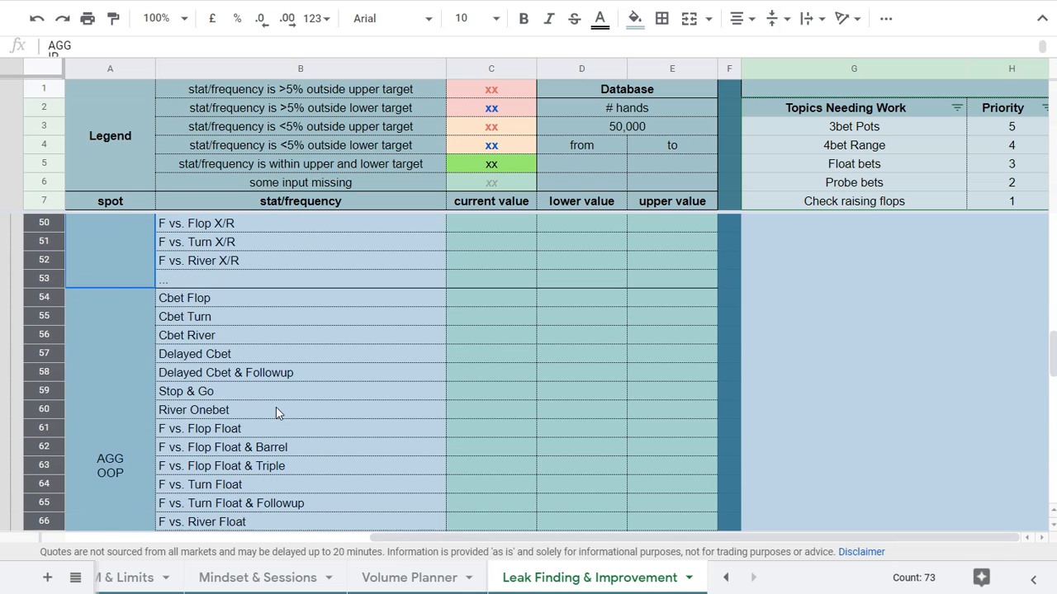
{"action": "scroll", "coordinate": [276, 413], "scroll_direction": "up", "scroll_amount": 3}
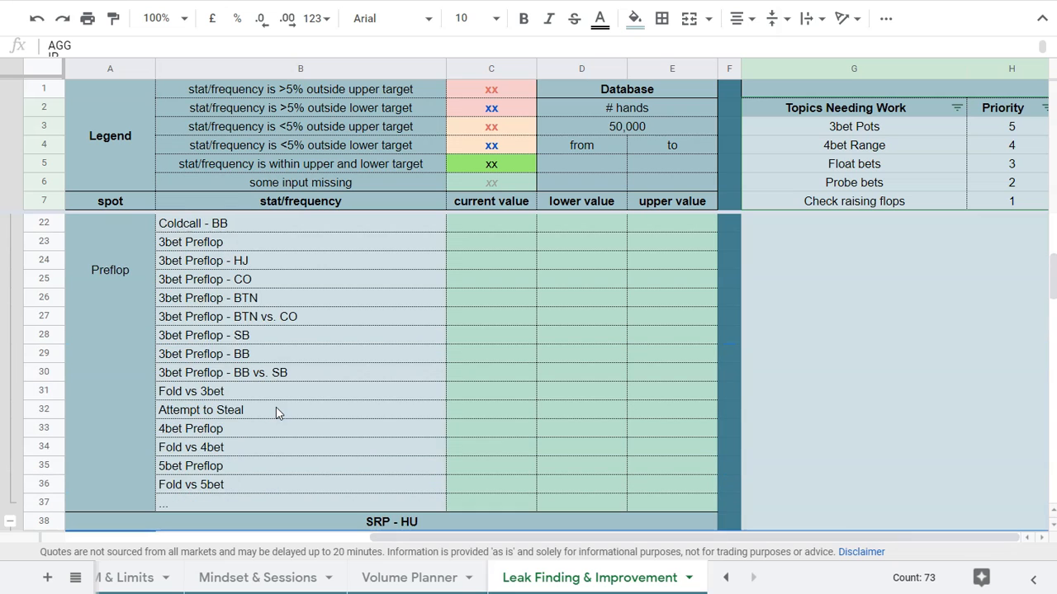
{"action": "scroll", "coordinate": [275, 413], "scroll_direction": "up", "scroll_amount": 2}
{"action": "scroll", "coordinate": [275, 413], "scroll_direction": "down", "scroll_amount": 20}
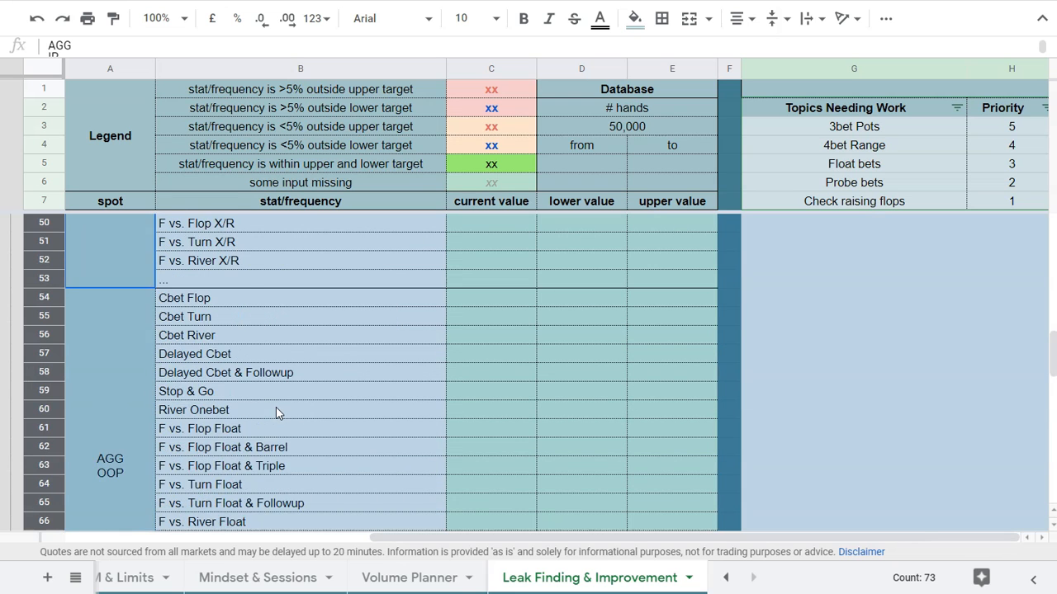
{"action": "scroll", "coordinate": [276, 407], "scroll_direction": "down", "scroll_amount": 5}
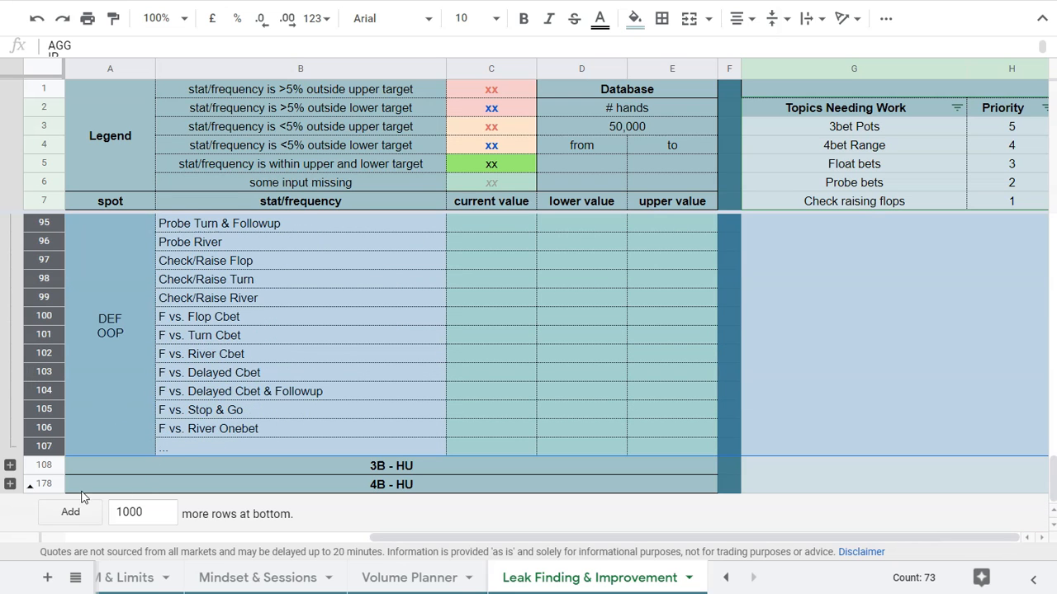
Expand the 3B - HU group and look through its stats down to the DEF OOP spots.
{"action": "left_click", "coordinate": [10, 466]}
{"action": "scroll", "coordinate": [183, 398], "scroll_direction": "down", "scroll_amount": 10}
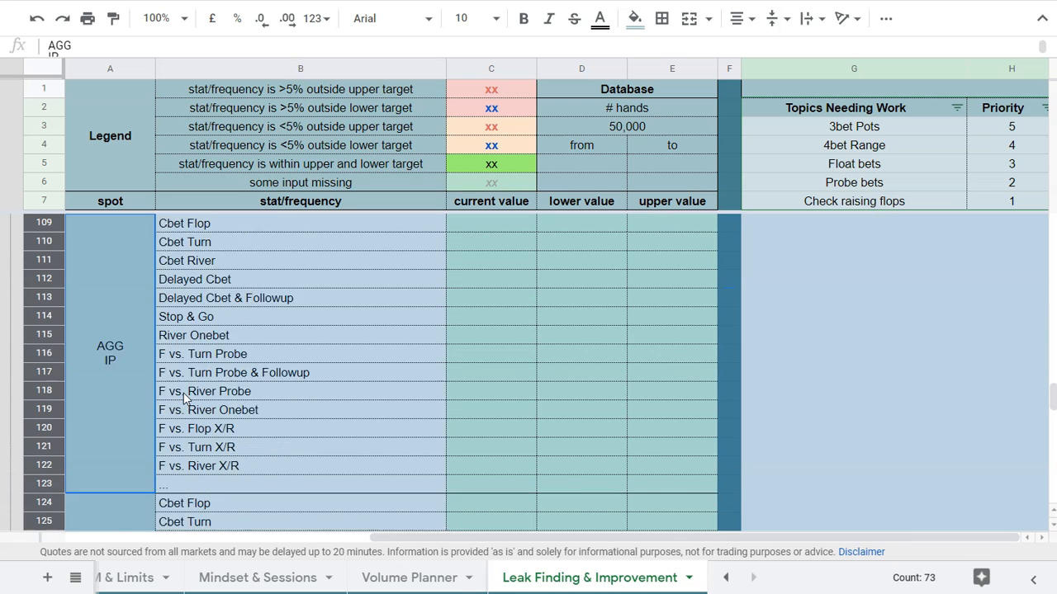
{"action": "scroll", "coordinate": [183, 398], "scroll_direction": "down", "scroll_amount": 12}
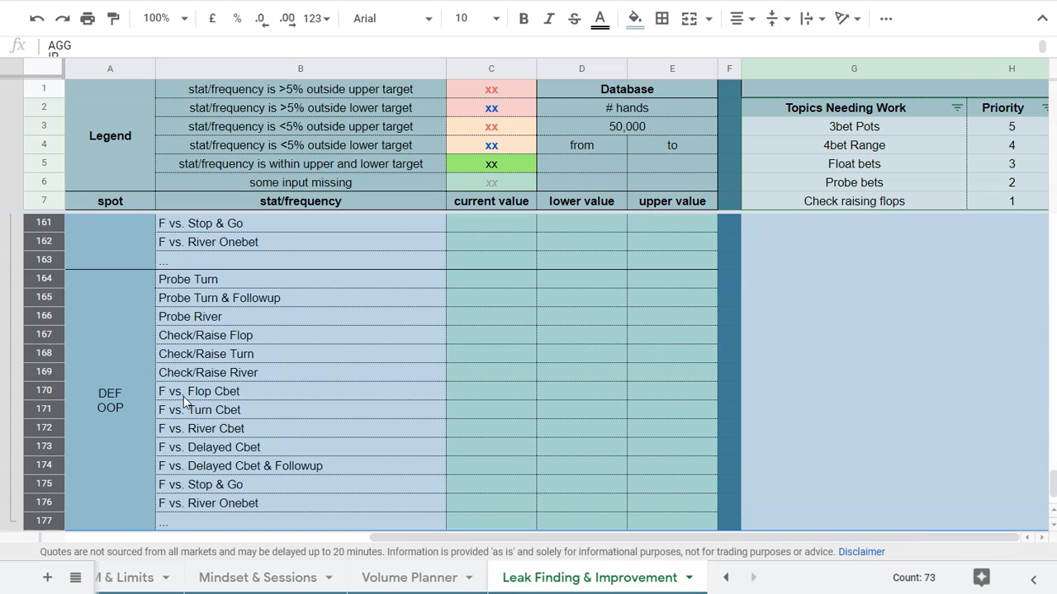
Expand the 4B - HU group, look through its stats, and return to the beginning of the stats list.
{"action": "left_click", "coordinate": [10, 484]}
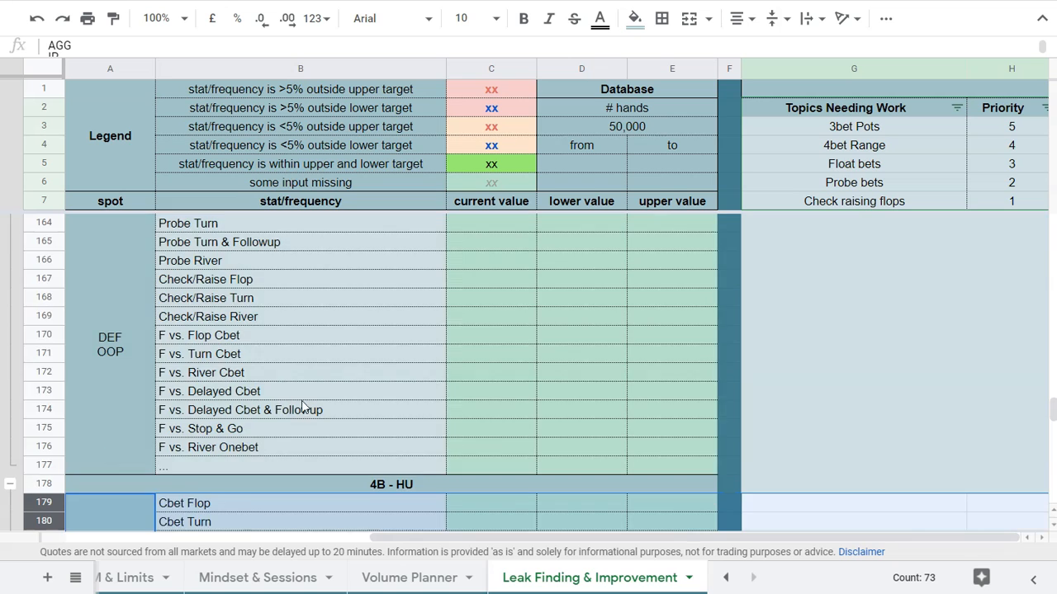
{"action": "scroll", "coordinate": [308, 403], "scroll_direction": "down", "scroll_amount": 7}
{"action": "scroll", "coordinate": [308, 398], "scroll_direction": "down", "scroll_amount": 10}
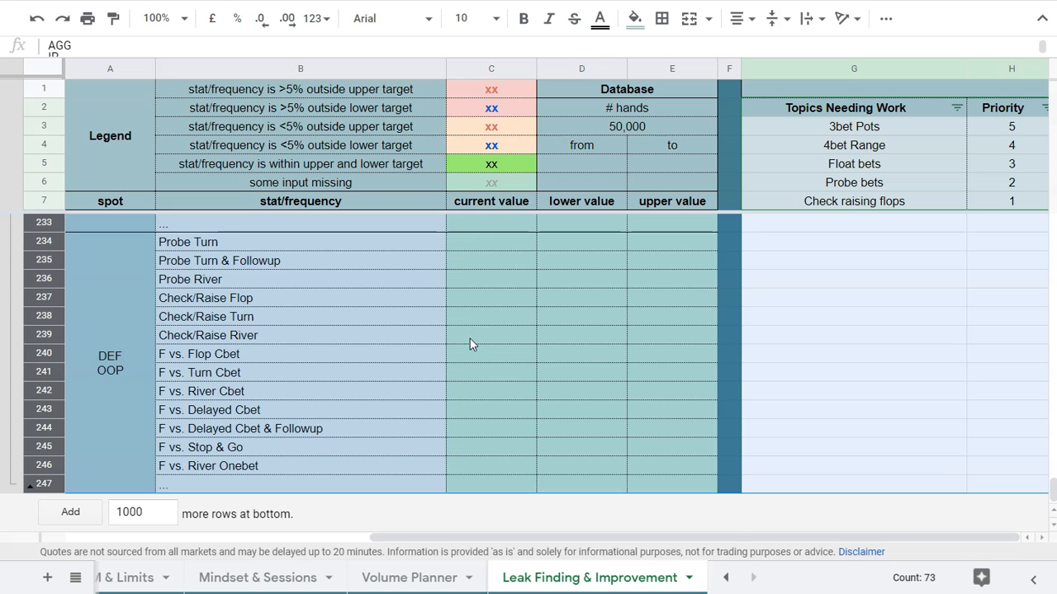
{"action": "scroll", "coordinate": [487, 411], "scroll_direction": "up", "scroll_amount": 10}
{"action": "scroll", "coordinate": [487, 417], "scroll_direction": "up", "scroll_amount": 18}
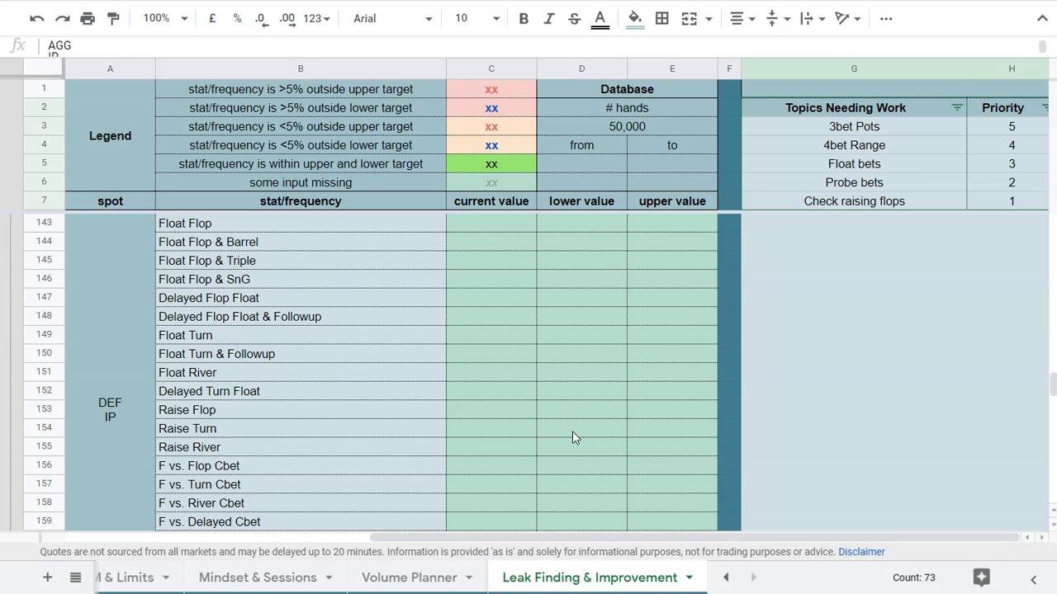
{"action": "scroll", "coordinate": [573, 435], "scroll_direction": "up", "scroll_amount": 3}
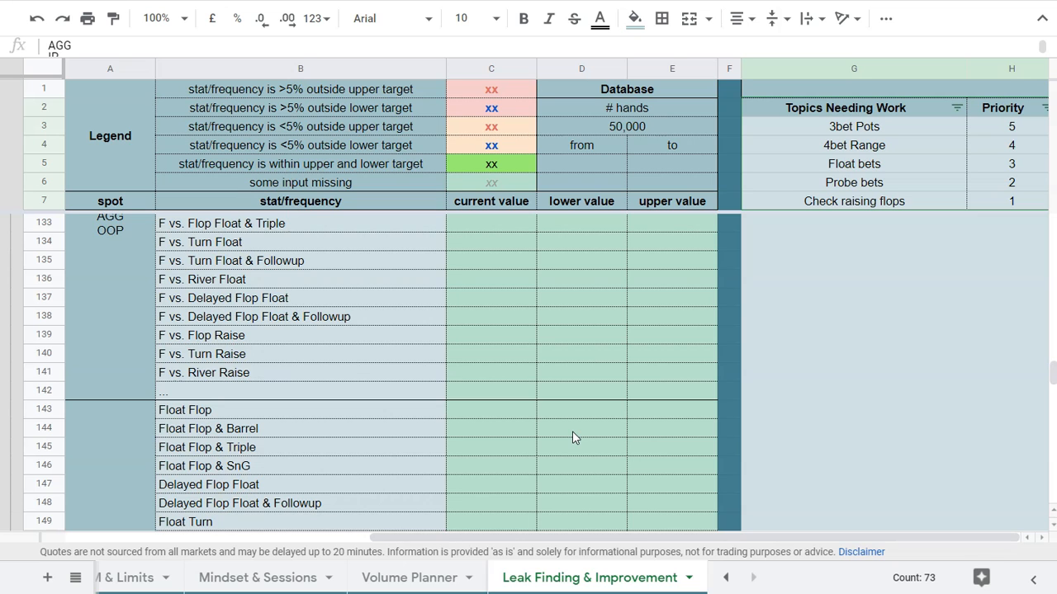
{"action": "scroll", "coordinate": [572, 430], "scroll_direction": "up", "scroll_amount": 20}
{"action": "scroll", "coordinate": [590, 447], "scroll_direction": "up", "scroll_amount": 16}
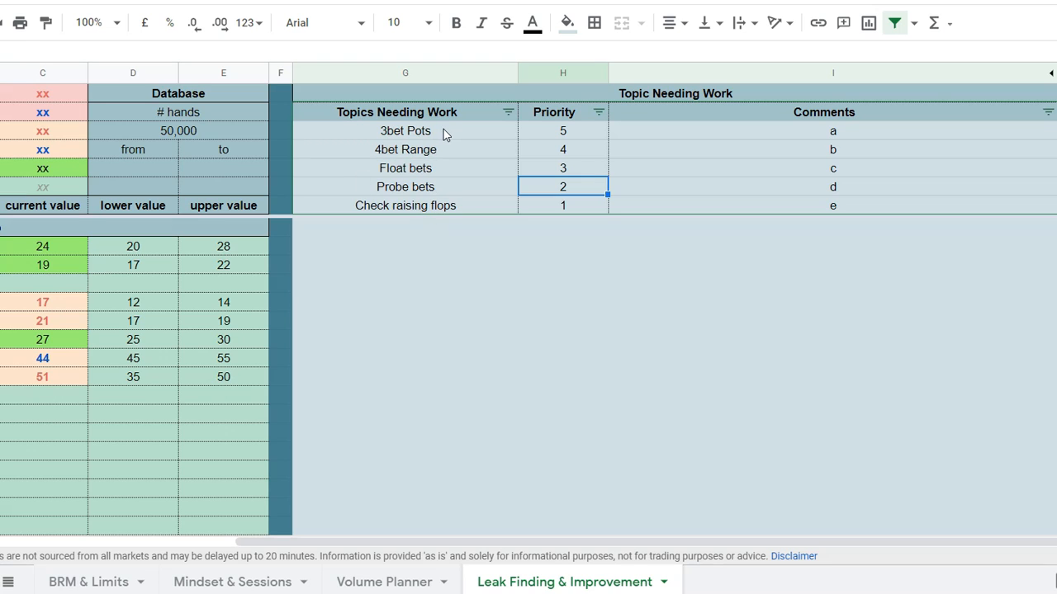
Clear the five sample topics, from 3bet Pots to Check raising flops, out of the Topics Needing Work column.
{"action": "left_click", "coordinate": [443, 132]}
{"action": "double_click", "coordinate": [444, 132]}
{"action": "left_click_drag", "start_coordinate": [444, 131], "coordinate": [300, 132]}
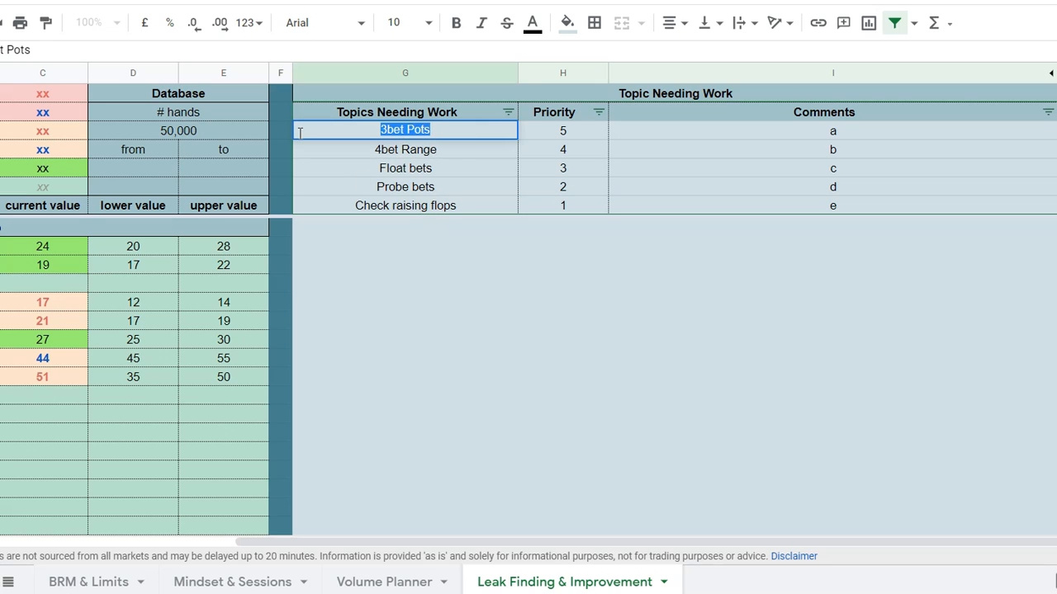
{"action": "key", "text": "BackSpace"}
{"action": "double_click", "coordinate": [462, 147]}
{"action": "left_click_drag", "start_coordinate": [462, 146], "coordinate": [349, 140]}
{"action": "key", "text": "BackSpace"}
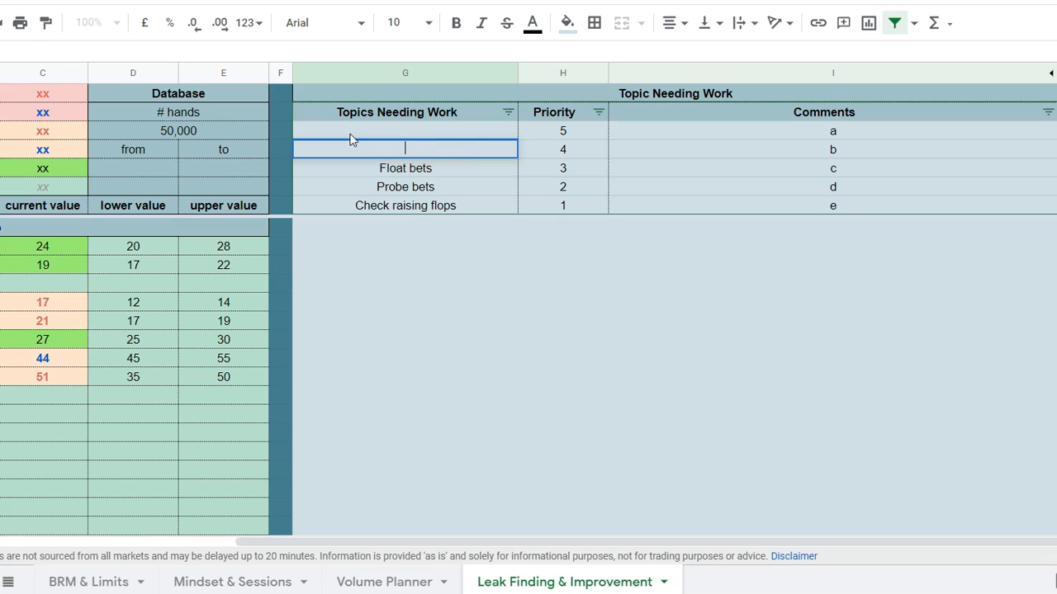
{"action": "left_click_drag", "start_coordinate": [454, 163], "coordinate": [454, 208]}
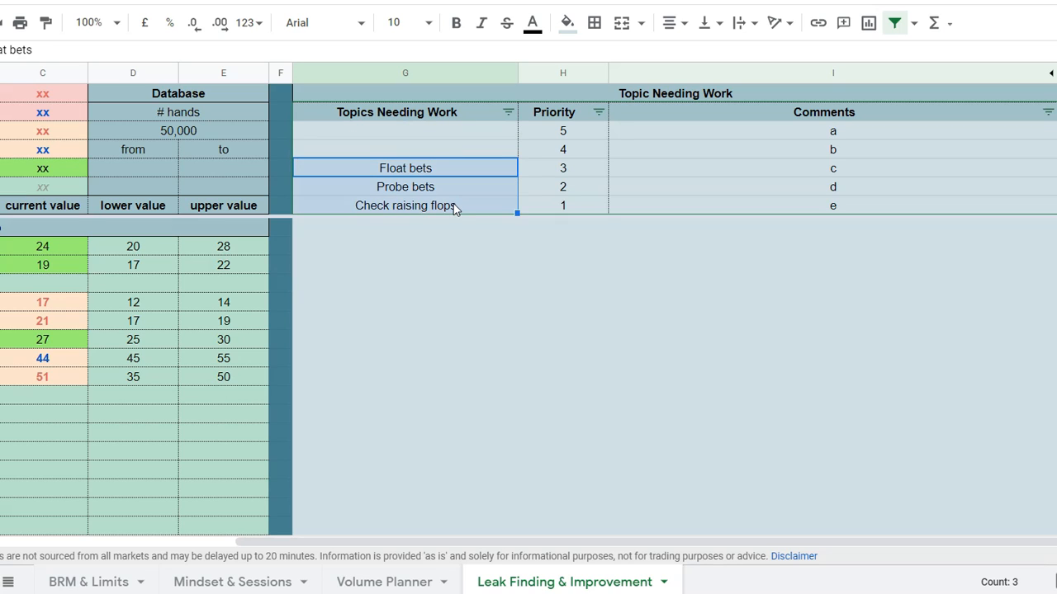
{"action": "key", "text": "Delete"}
Enter "Raising LJ too aggressively" as the priority 5 topic and "Raising the HJ too aggressively" as the priority 4 topic.
{"action": "left_click", "coordinate": [420, 130]}
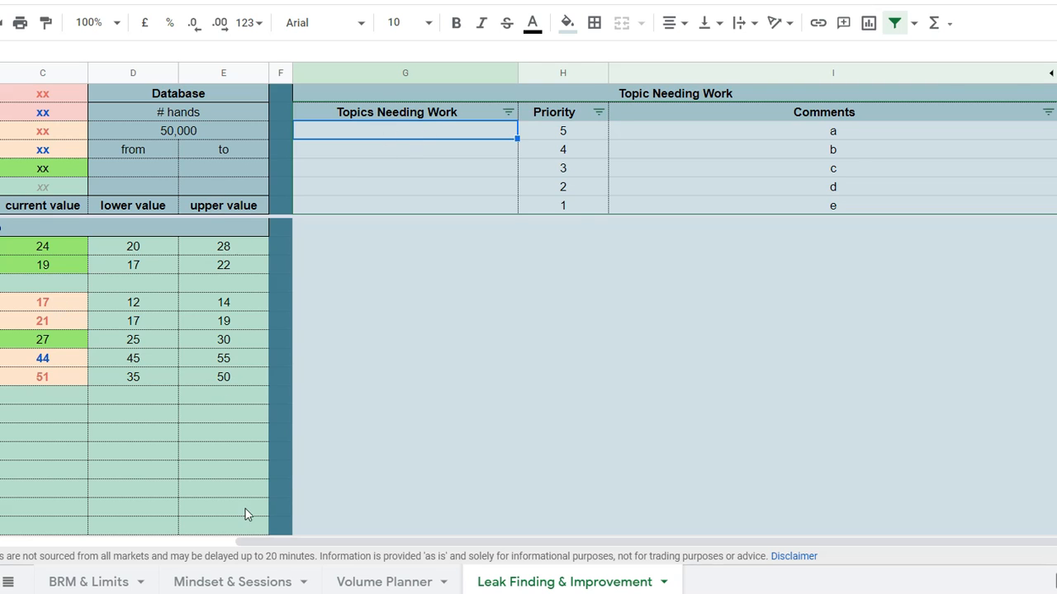
{"action": "mouse_move", "coordinate": [257, 541]}
{"action": "left_mouse_down"}
{"action": "mouse_move", "coordinate": [168, 541]}
{"action": "mouse_move", "coordinate": [259, 537]}
{"action": "left_mouse_up"}
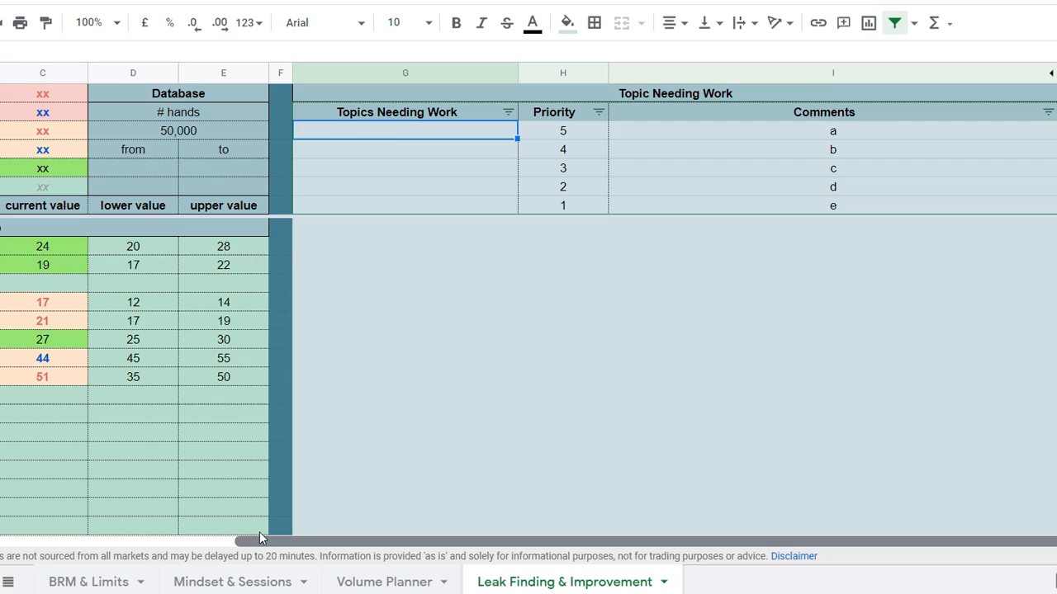
{"action": "double_click", "coordinate": [385, 130]}
{"action": "type", "text": "Ra"}
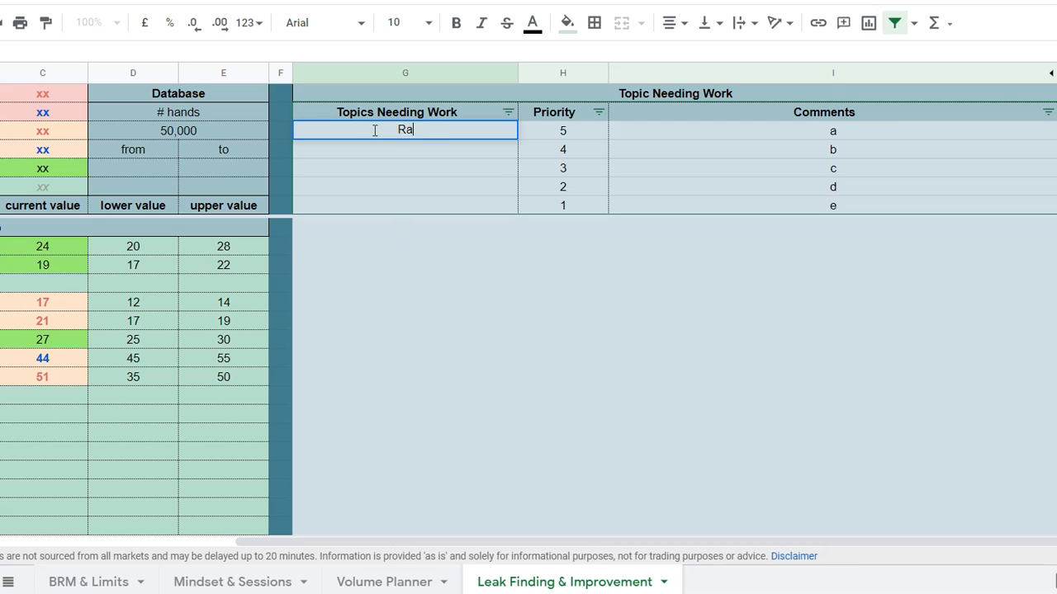
{"action": "type", "text": "ising LJ too agg"}
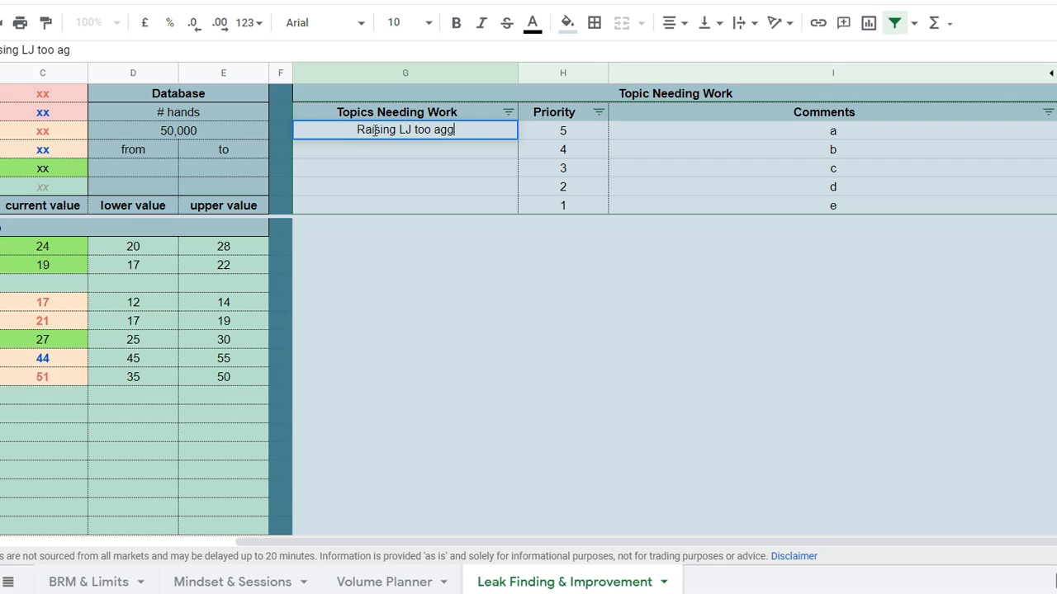
{"action": "type", "text": "ressively"}
{"action": "key", "text": "Tab"}
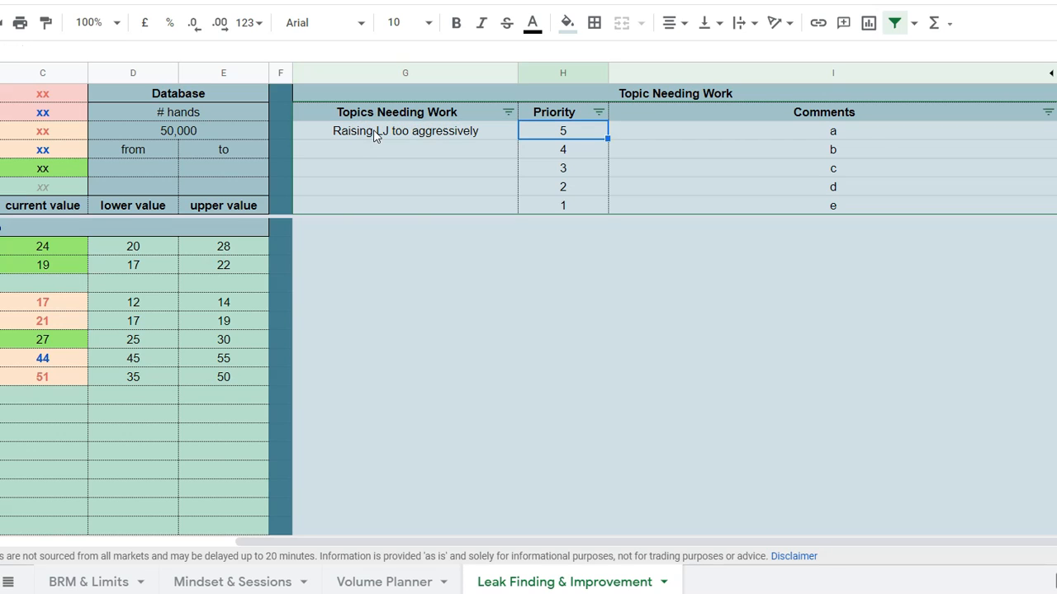
{"action": "double_click", "coordinate": [369, 151]}
{"action": "type", "text": "Raising the HJ too aggressively"}
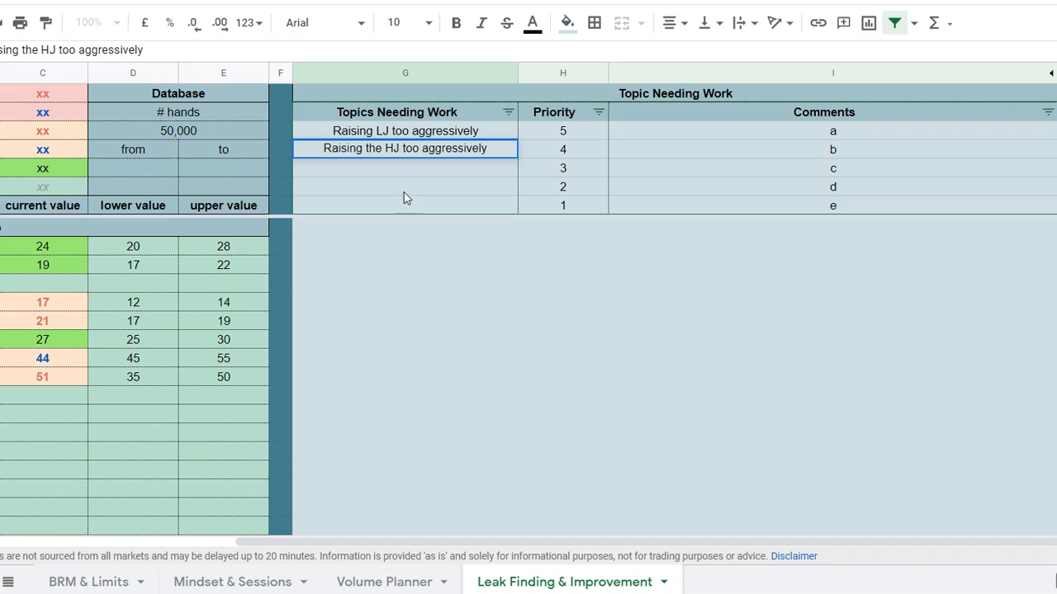
{"action": "double_click", "coordinate": [374, 169]}
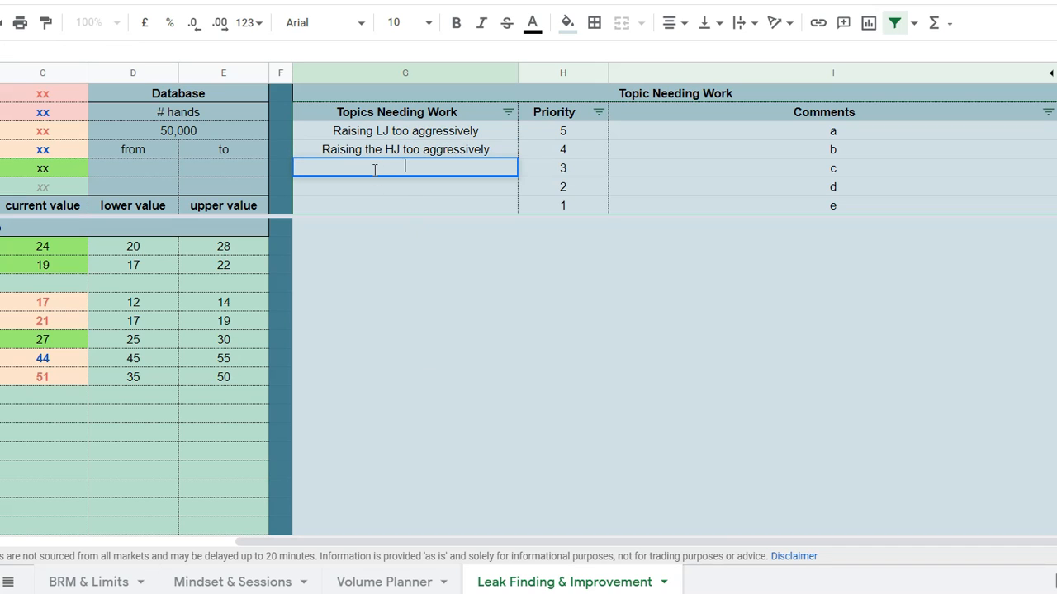
{"action": "type", "text": "We are passive when open-raising the"}
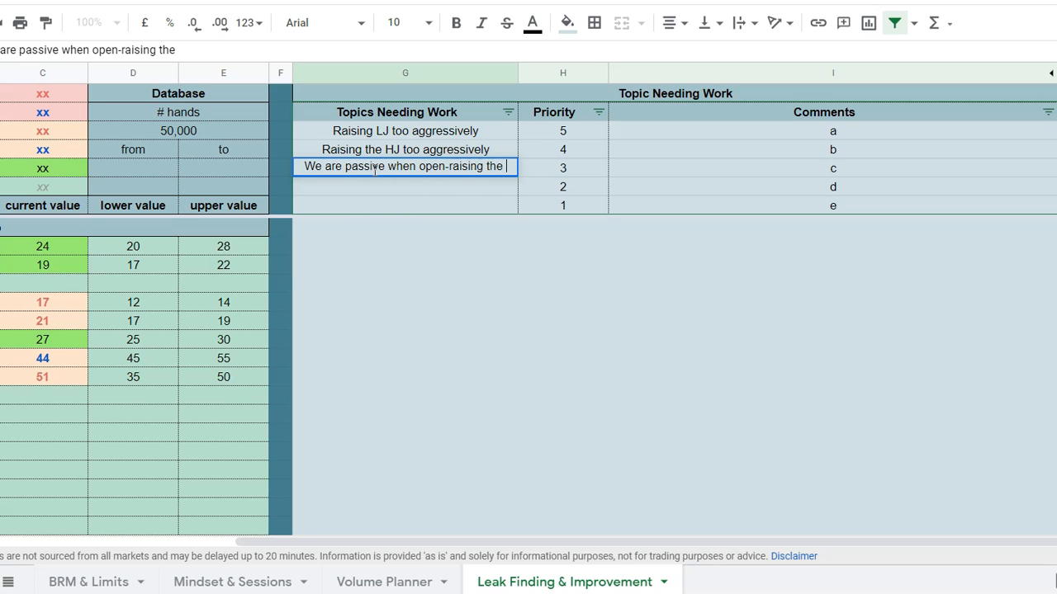
{"action": "key", "text": "BackSpace"}
{"action": "key", "text": "BackSpace"}
{"action": "key", "text": "BackSpace"}
{"action": "key", "text": "BackSpace"}
{"action": "key", "text": "BackSpace"}
{"action": "key", "text": "BackSpace"}
{"action": "key", "text": "BackSpace"}
{"action": "key", "text": "BackSpace"}
{"action": "key", "text": "BackSpace"}
{"action": "key", "text": "BackSpace"}
{"action": "key", "text": "BackSpace"}
{"action": "key", "text": "BackSpace"}
{"action": "key", "text": "BackSpace"}
{"action": "key", "text": "BackSpace"}
{"action": "key", "text": "BackSpace"}
{"action": "key", "text": "BackSpace"}
{"action": "key", "text": "BackSpace"}
{"action": "key", "text": "BackSpace"}
{"action": "key", "text": "BackSpace"}
{"action": "key", "text": "BackSpace"}
{"action": "key", "text": "BackSpace"}
{"action": "key", "text": "BackSpace"}
{"action": "key", "text": "BackSpace"}
{"action": "key", "text": "BackSpace"}
{"action": "key", "text": "BackSpace"}
{"action": "key", "text": "BackSpace"}
{"action": "key", "text": "BackSpace"}
{"action": "key", "text": "BackSpace"}
{"action": "key", "text": "BackSpace"}
{"action": "key", "text": "BackSpace"}
{"action": "key", "text": "BackSpace"}
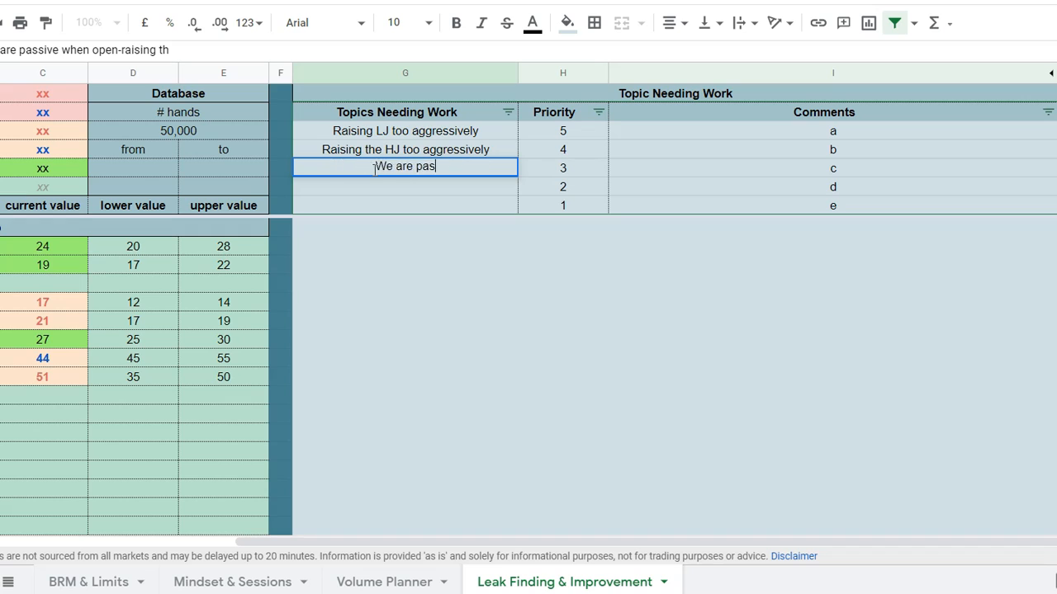
{"action": "key", "text": "BackSpace"}
Enter "BTN raising." as the priority 3 topic, commenting "We are very passive when open-raising the button. We should look for more spots to steal aggressively".
{"action": "type", "text": "B"}
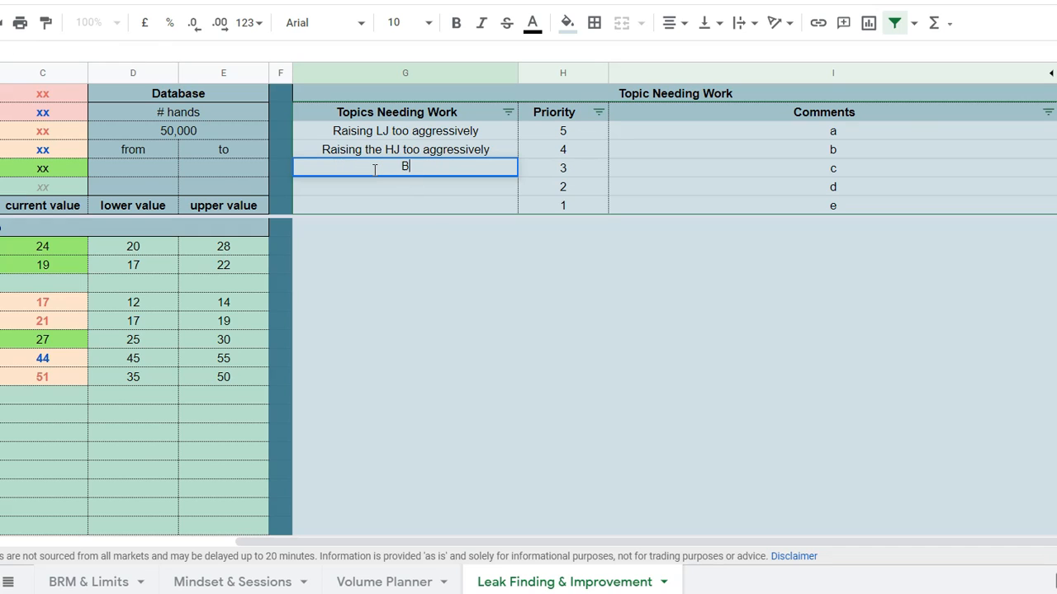
{"action": "type", "text": "TN raising."}
{"action": "left_click", "coordinate": [790, 170]}
{"action": "double_click", "coordinate": [768, 172]}
{"action": "key", "text": "BackSpace"}
{"action": "type", "text": "We are ver pa"}
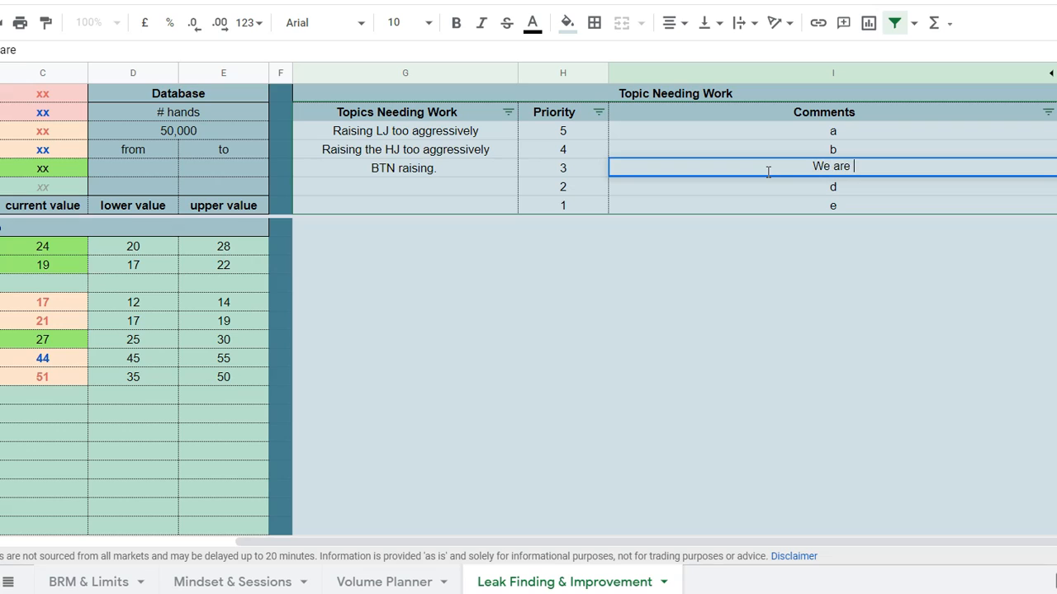
{"action": "key", "text": "BackSpace"}
{"action": "key", "text": "BackSpace"}
{"action": "key", "text": "BackSpace"}
{"action": "type", "text": "y pa"}
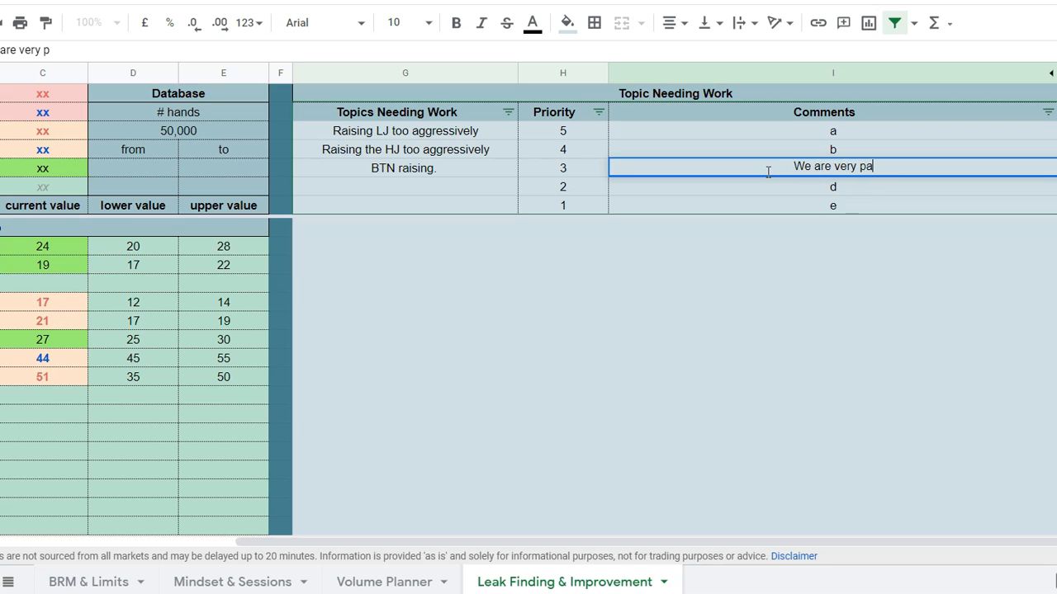
{"action": "type", "text": "ssive when open-raisin"}
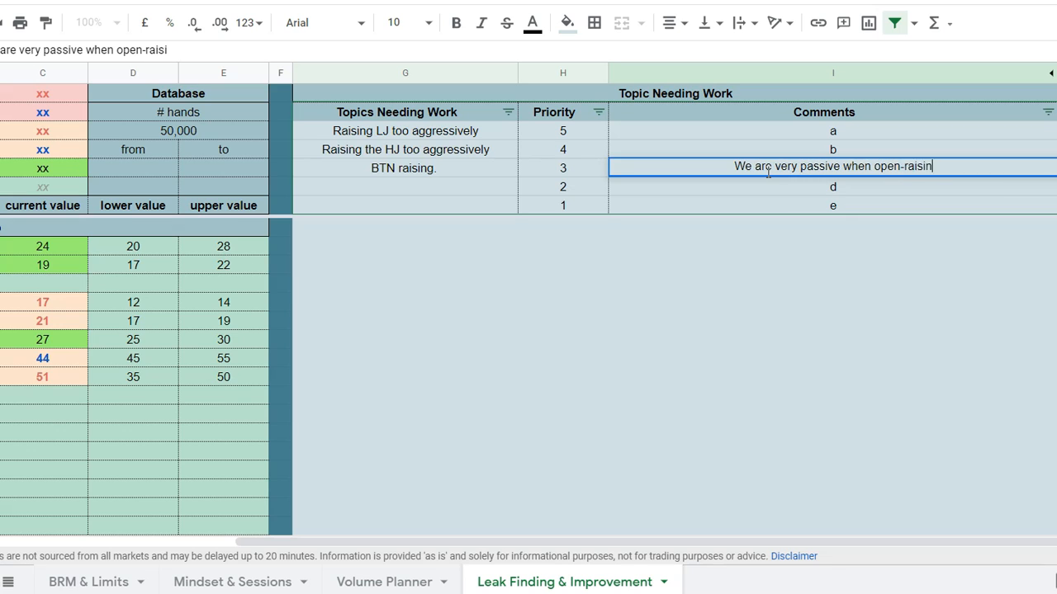
{"action": "type", "text": "g the button. We "}
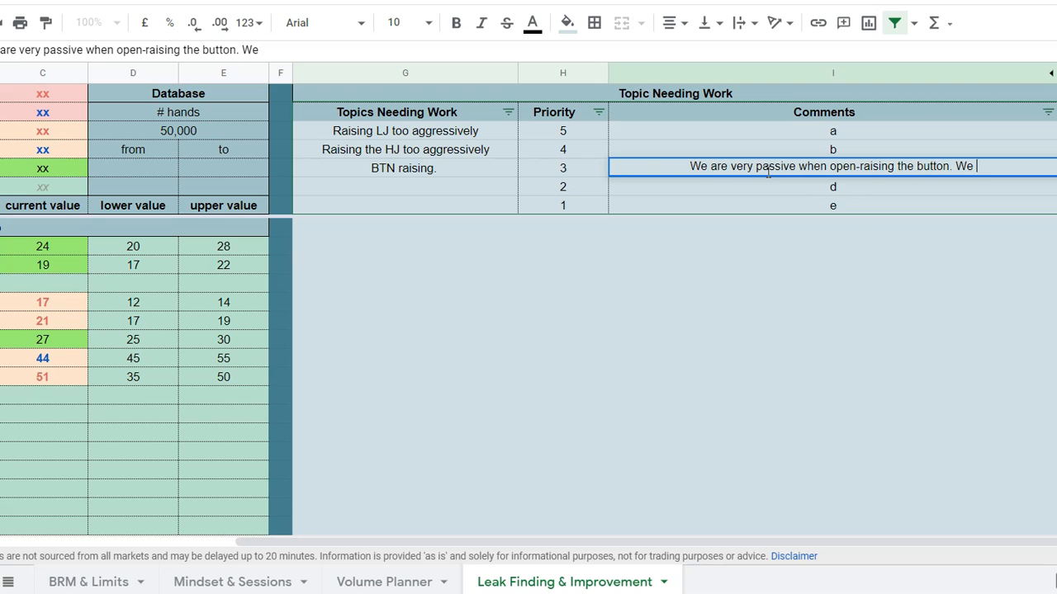
{"action": "type", "text": "should look for"}
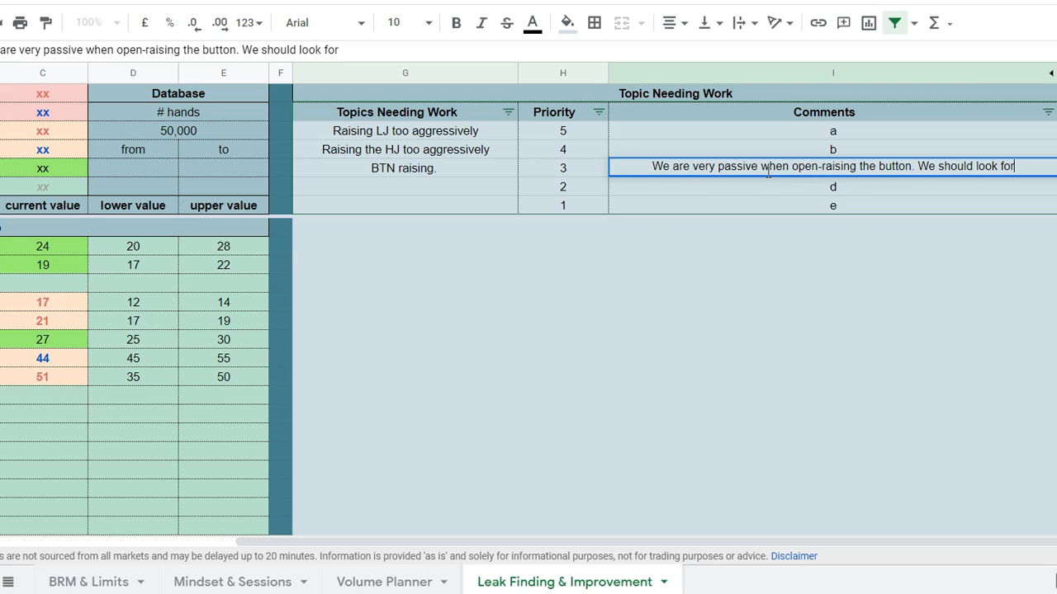
{"action": "type", "text": " more spots t"}
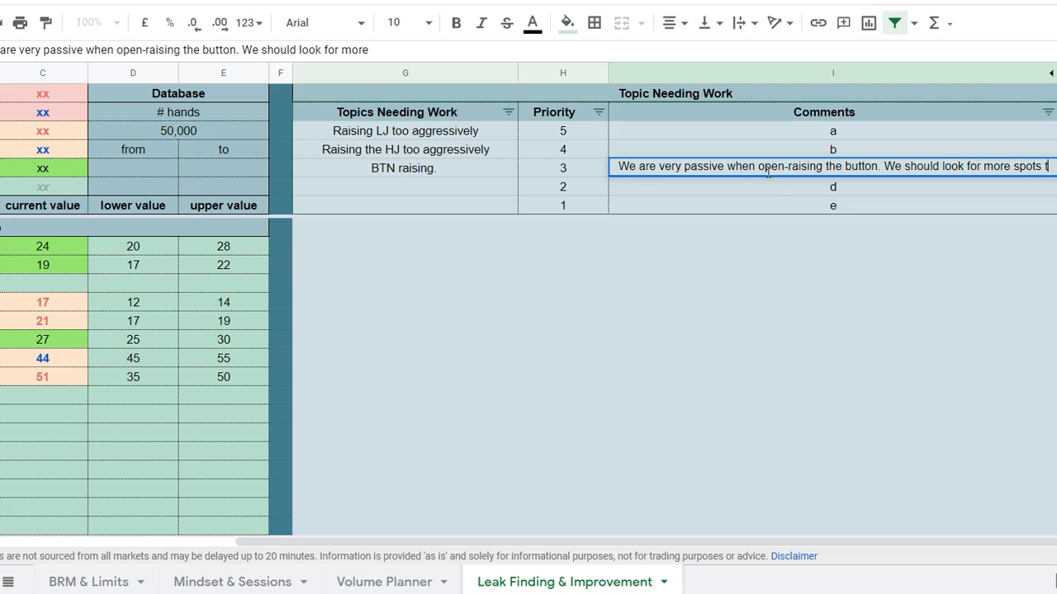
{"action": "type", "text": "o steal aggressively"}
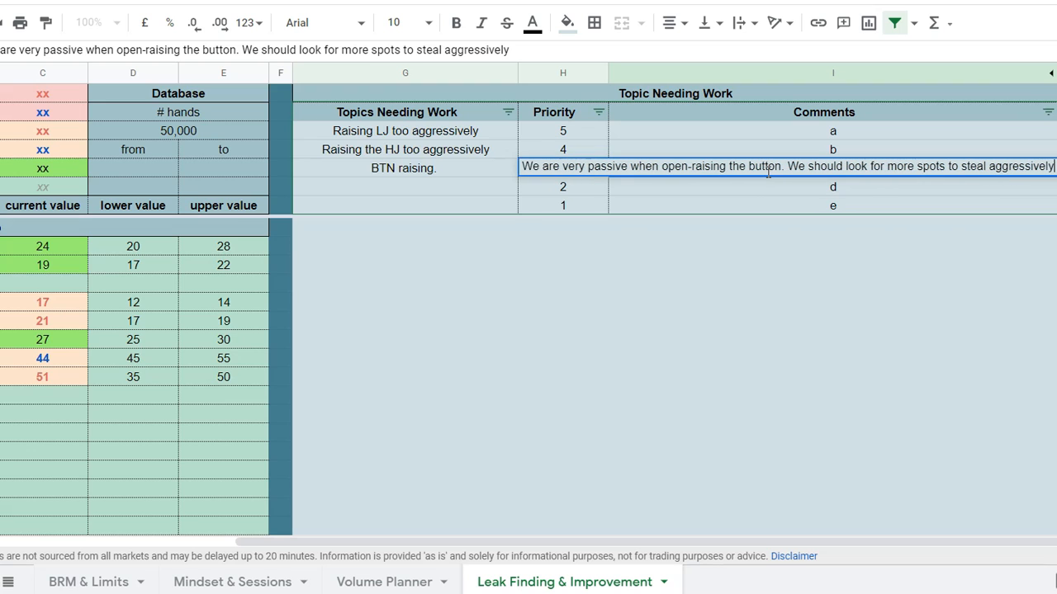
{"action": "left_click", "coordinate": [785, 336]}
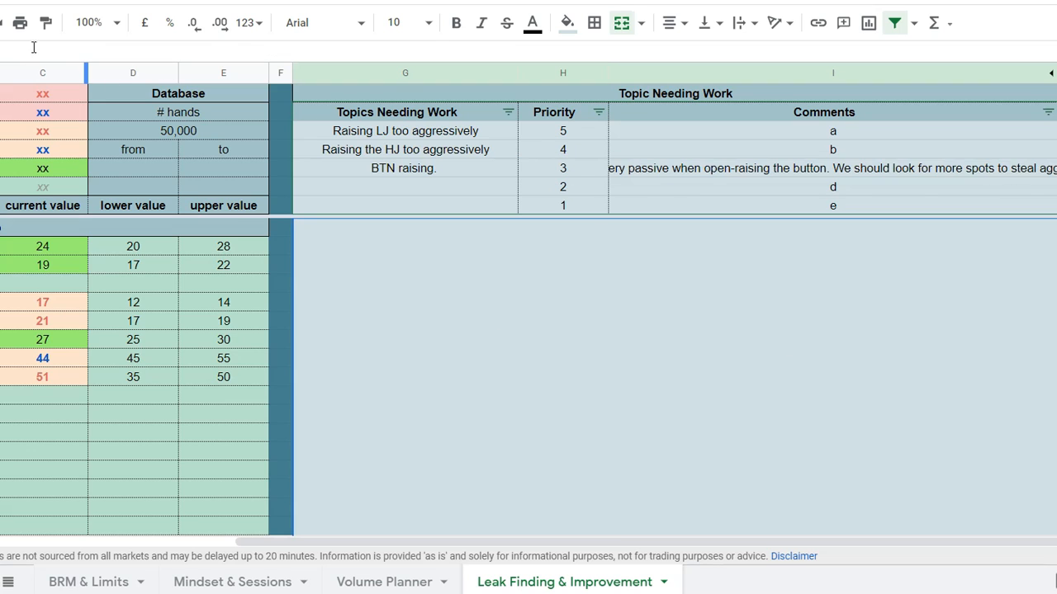
Set the priority 3 comment about open-raising the button to wrap its text within the cell.
{"action": "left_click", "coordinate": [743, 173]}
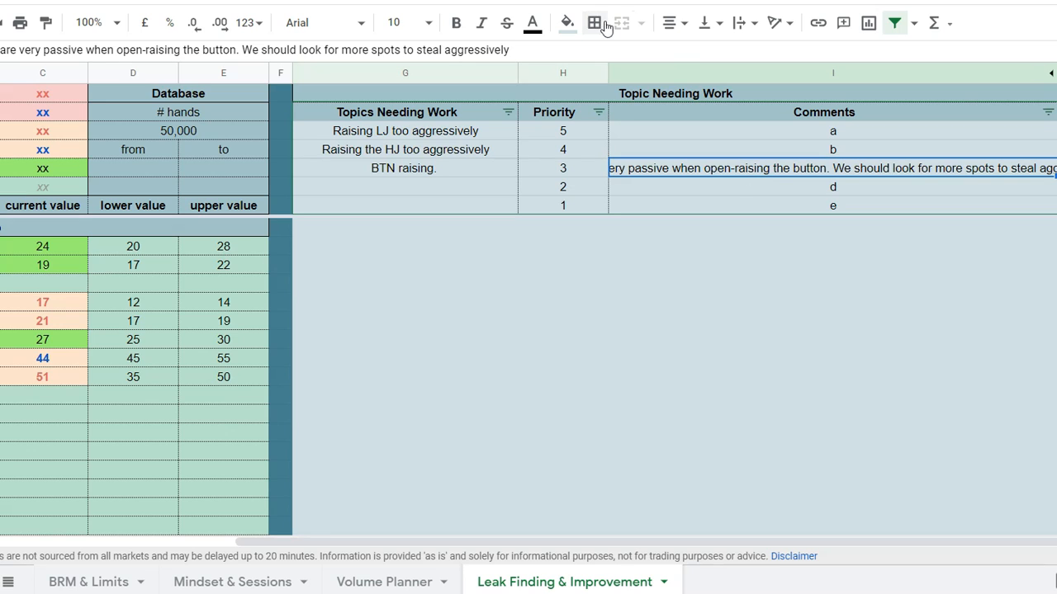
{"action": "left_click", "coordinate": [743, 23]}
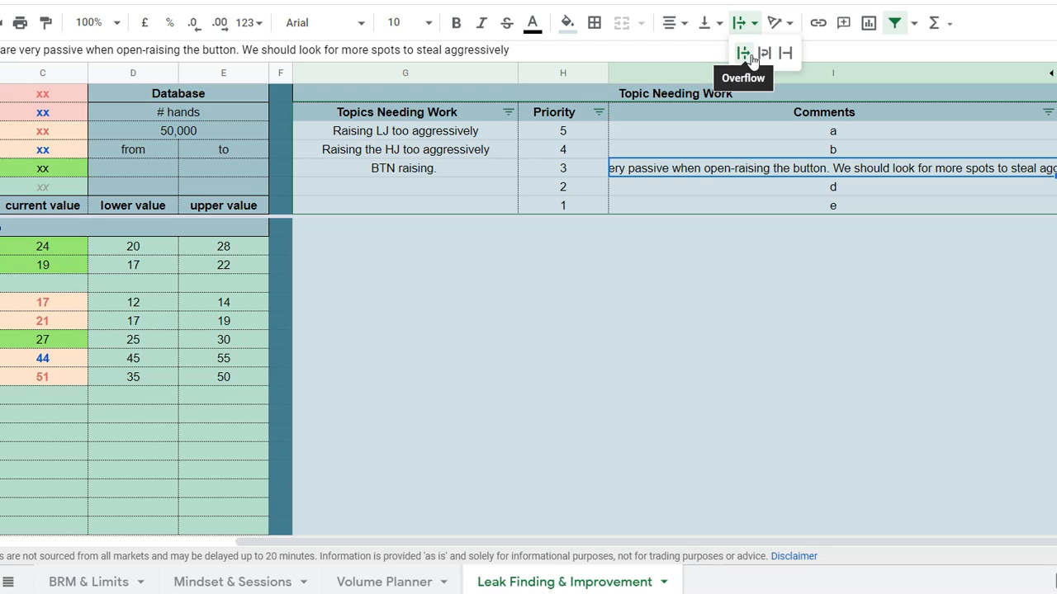
{"action": "left_click", "coordinate": [765, 54]}
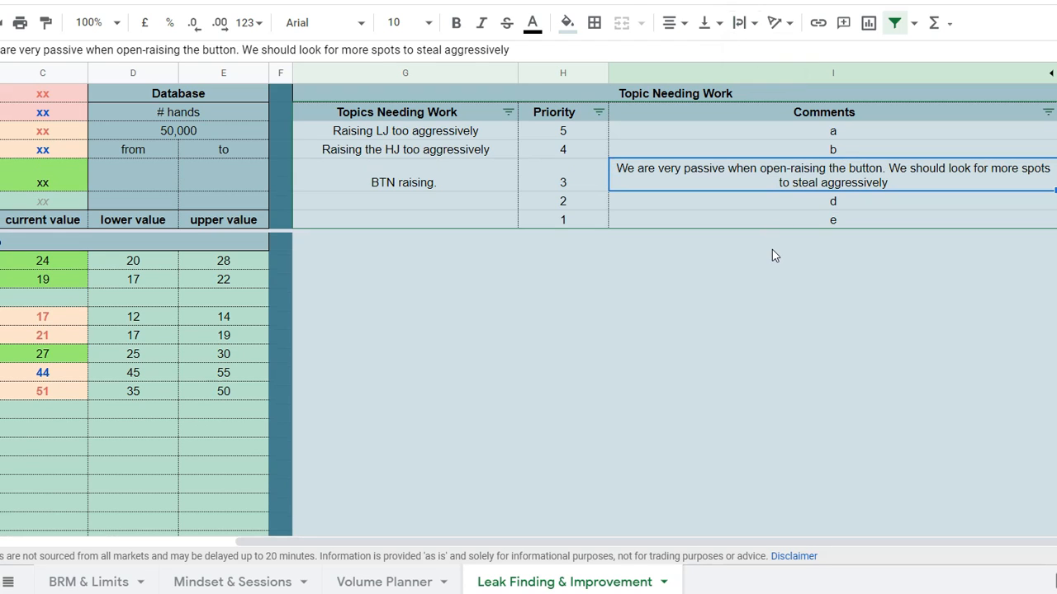
{"action": "left_click", "coordinate": [521, 264]}
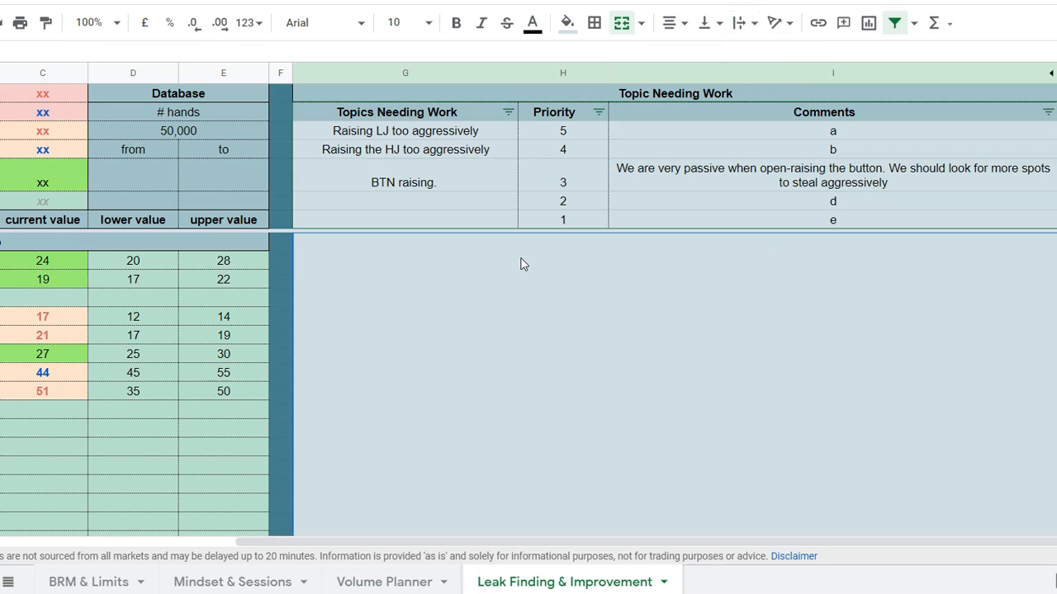
Shorten the priority 5 topic to "Raising LJ" and the priority 4 topic to "Raising the HJ".
{"action": "double_click", "coordinate": [435, 136]}
{"action": "left_click_drag", "start_coordinate": [494, 131], "coordinate": [393, 136]}
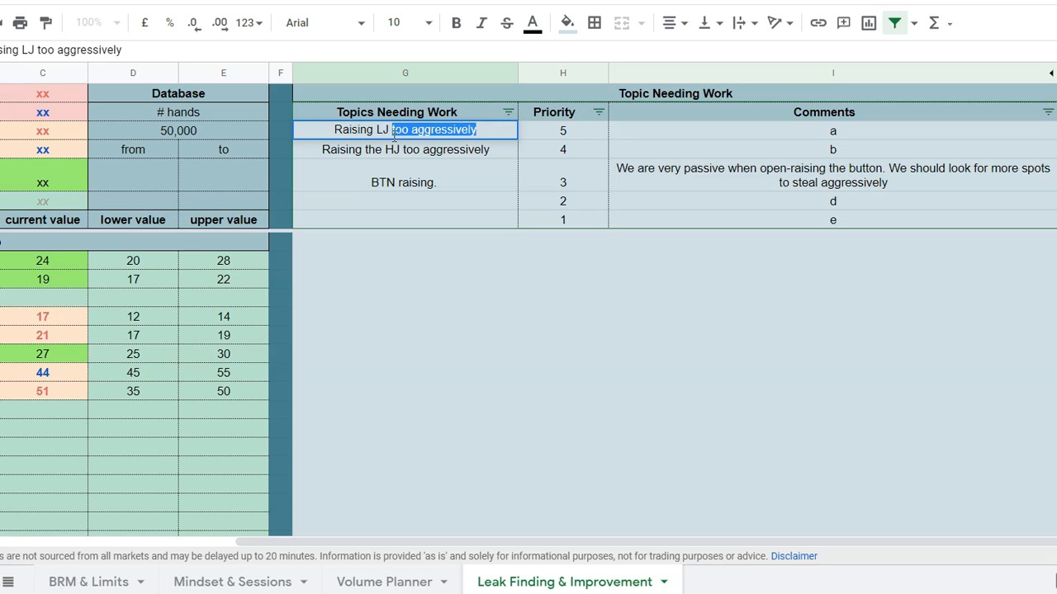
{"action": "key", "text": "BackSpace"}
{"action": "key", "text": "BackSpace"}
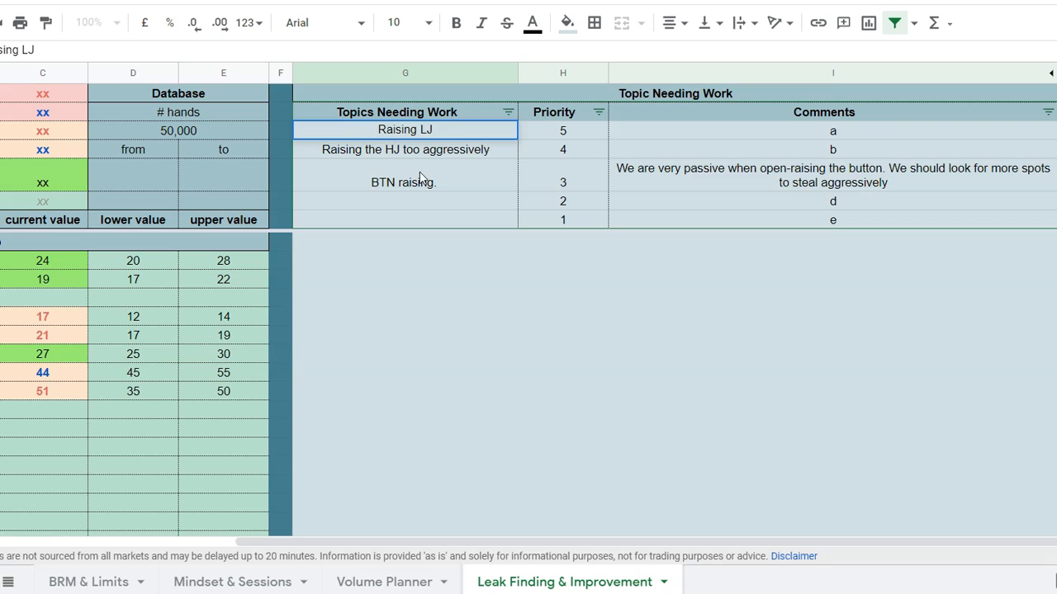
{"action": "double_click", "coordinate": [439, 150]}
{"action": "left_click_drag", "start_coordinate": [492, 149], "coordinate": [403, 149]}
{"action": "key", "text": "BackSpace"}
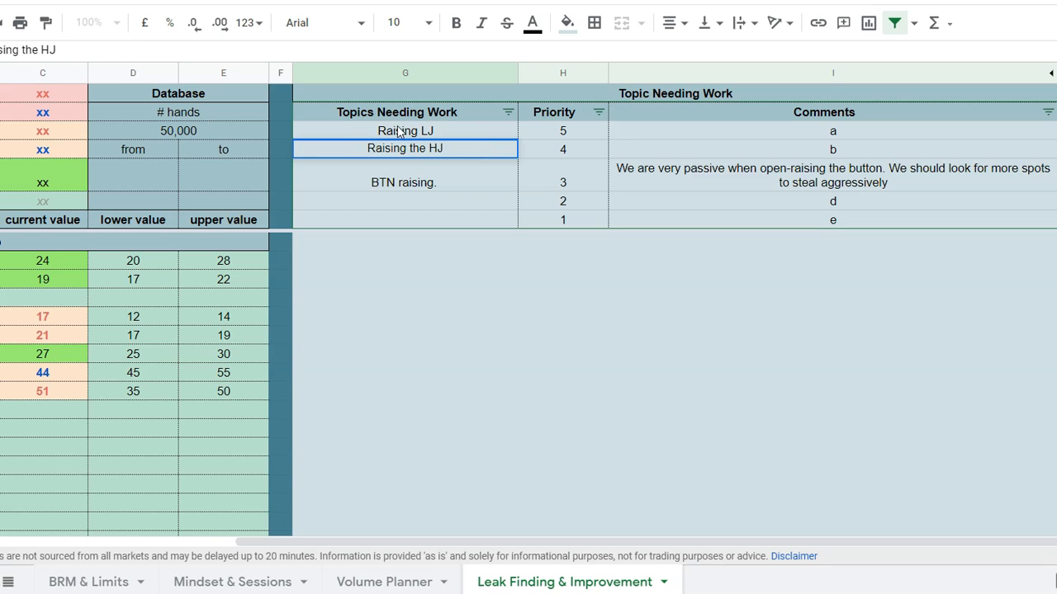
Add "Open" in front of the first two topics so they read "Open Raising LJ" and "Open Raising the HJ".
{"action": "double_click", "coordinate": [374, 130]}
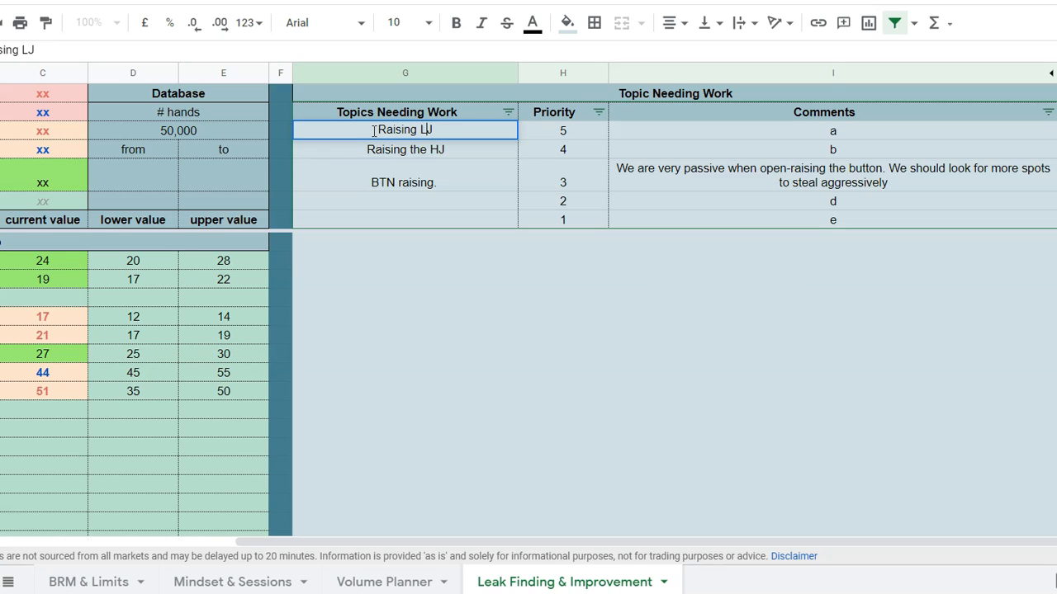
{"action": "left_click", "coordinate": [374, 131]}
{"action": "type", "text": "Open"}
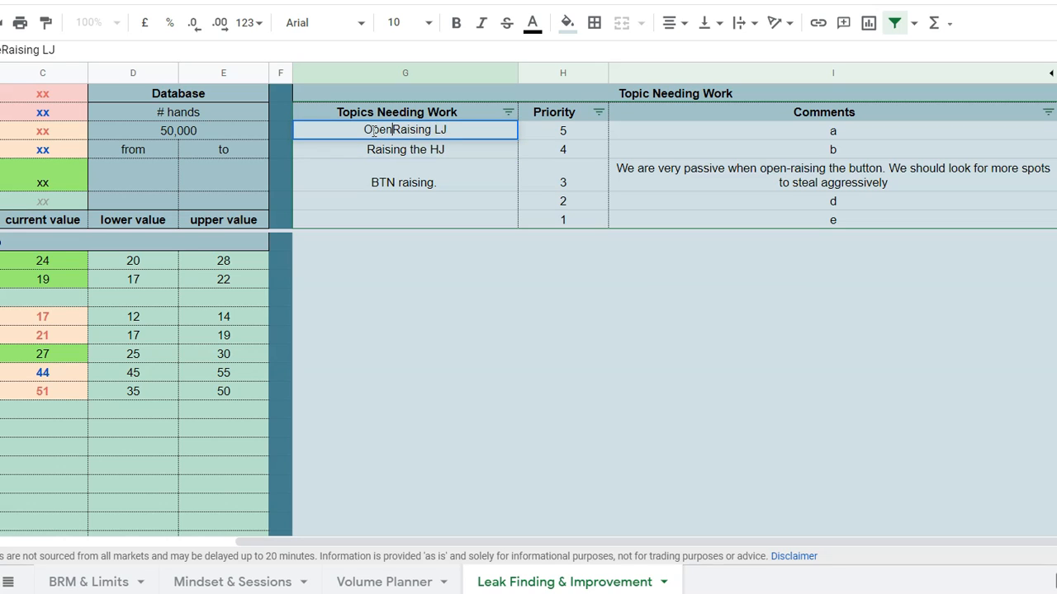
{"action": "left_click", "coordinate": [365, 147]}
{"action": "double_click", "coordinate": [366, 147]}
{"action": "key", "text": "Left"}
{"action": "key", "text": "Left"}
{"action": "key", "text": "Left"}
{"action": "key", "text": "Left"}
{"action": "key", "text": "Left"}
{"action": "key", "text": "Left"}
{"action": "key", "text": "Left"}
{"action": "key", "text": "Left"}
{"action": "key", "text": "Left"}
{"action": "key", "text": "Left"}
{"action": "key", "text": "Left"}
{"action": "key", "text": "Left"}
{"action": "key", "text": "Left"}
{"action": "key", "text": "Left"}
{"action": "type", "text": "Open"}
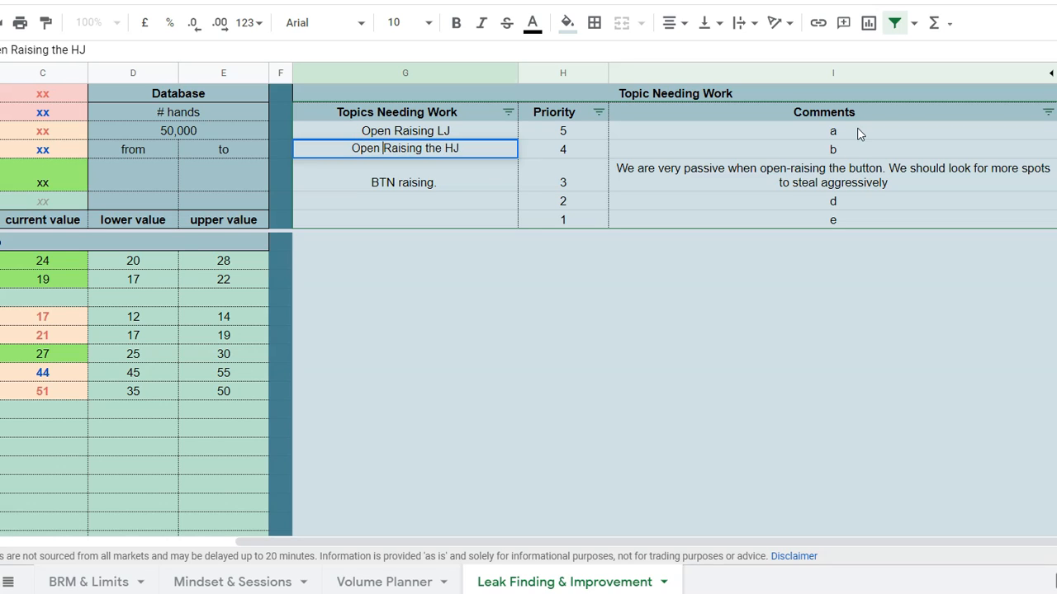
Replace the placeholder comment for the Open Raising LJ topic with "We are open raising the LJ too aggressively".
{"action": "double_click", "coordinate": [857, 130]}
{"action": "left_click_drag", "start_coordinate": [857, 130], "coordinate": [784, 130]}
{"action": "type", "text": "We are raising the LJ to"}
{"action": "key", "text": "BackSpace"}
{"action": "key", "text": "BackSpace"}
{"action": "key", "text": "BackSpace"}
{"action": "key", "text": "BackSpace"}
{"action": "key", "text": "BackSpace"}
{"action": "key", "text": "BackSpace"}
{"action": "key", "text": "BackSpace"}
{"action": "key", "text": "BackSpace"}
{"action": "key", "text": "BackSpace"}
{"action": "key", "text": "BackSpace"}
{"action": "key", "text": "BackSpace"}
{"action": "key", "text": "BackSpace"}
{"action": "key", "text": "BackSpace"}
{"action": "key", "text": "BackSpace"}
{"action": "key", "text": "BackSpace"}
{"action": "key", "text": "BackSpace"}
{"action": "key", "text": "BackSpace"}
{"action": "type", "text": "open raising the LJ too aggressively"}
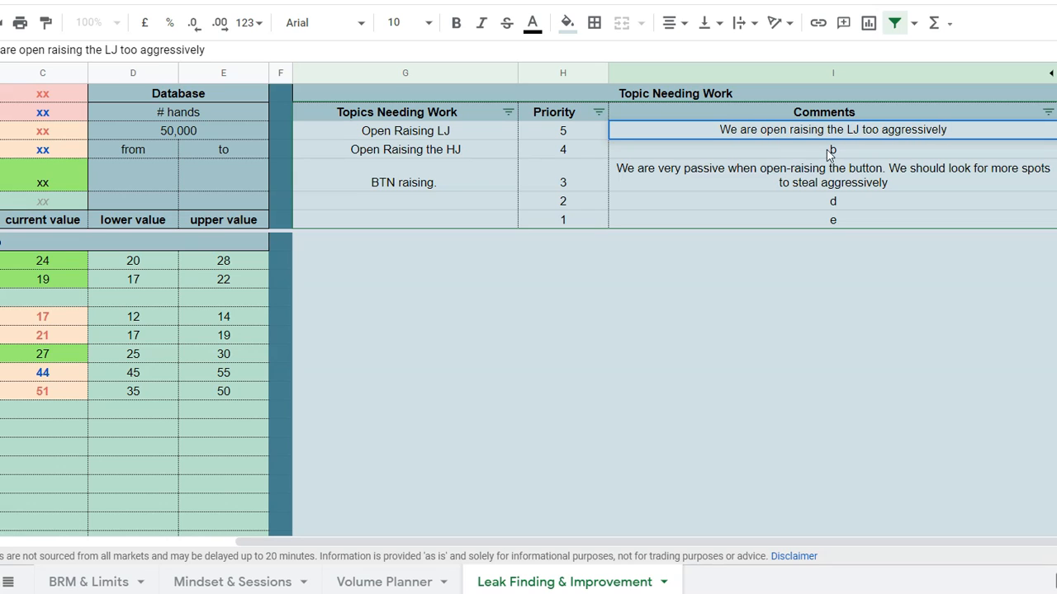
Replace the placeholder comment for the Open Raising the HJ topic with "We are open raising the HJ too aggressively.".
{"action": "key", "text": "Return"}
{"action": "key", "text": "BackSpace"}
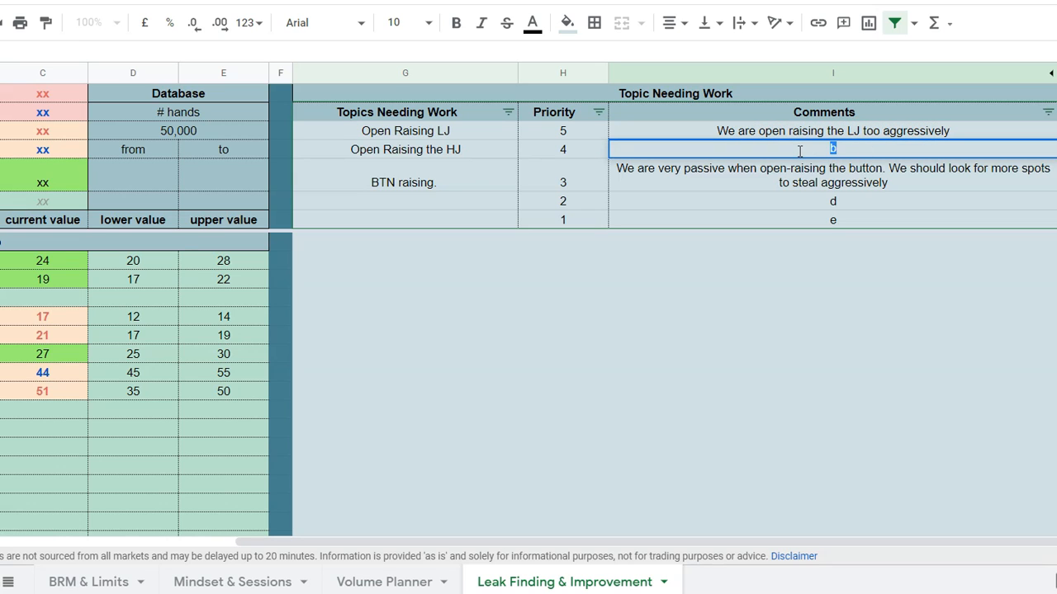
{"action": "type", "text": "We are open raising the "}
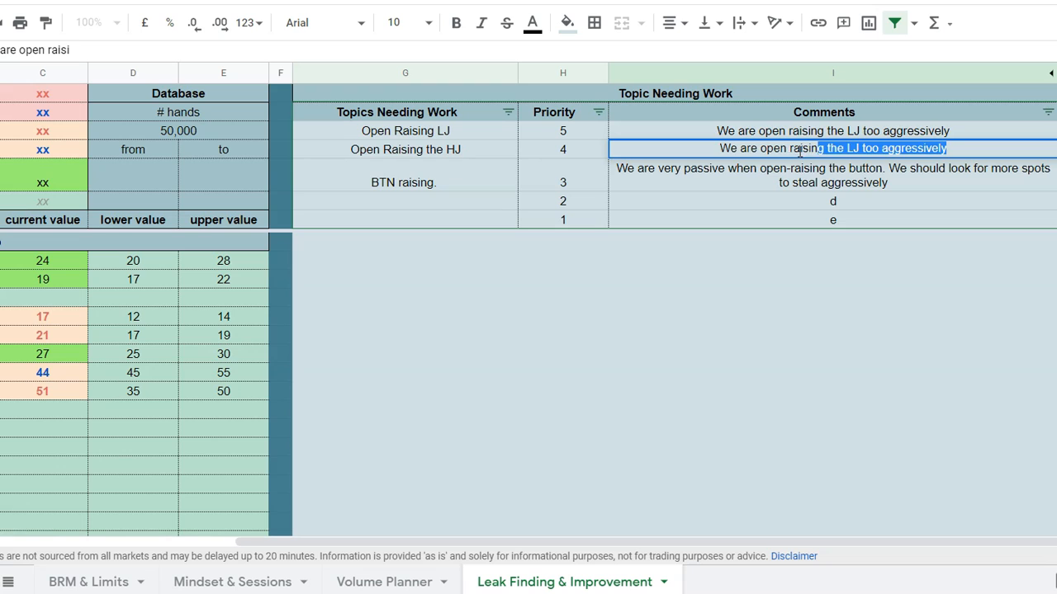
{"action": "type", "text": "HJ too aggres"}
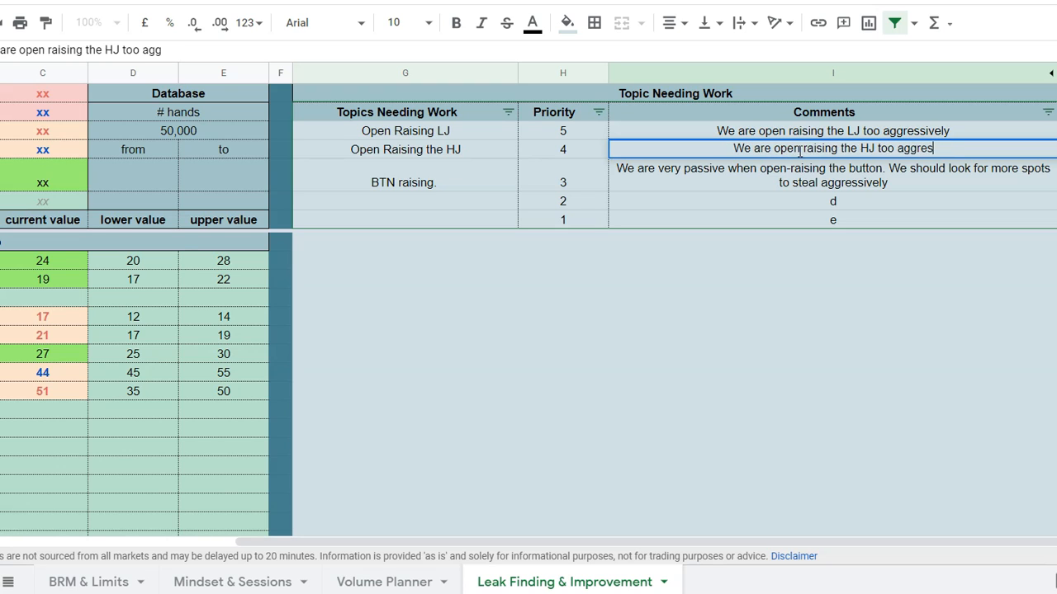
{"action": "type", "text": "sively."}
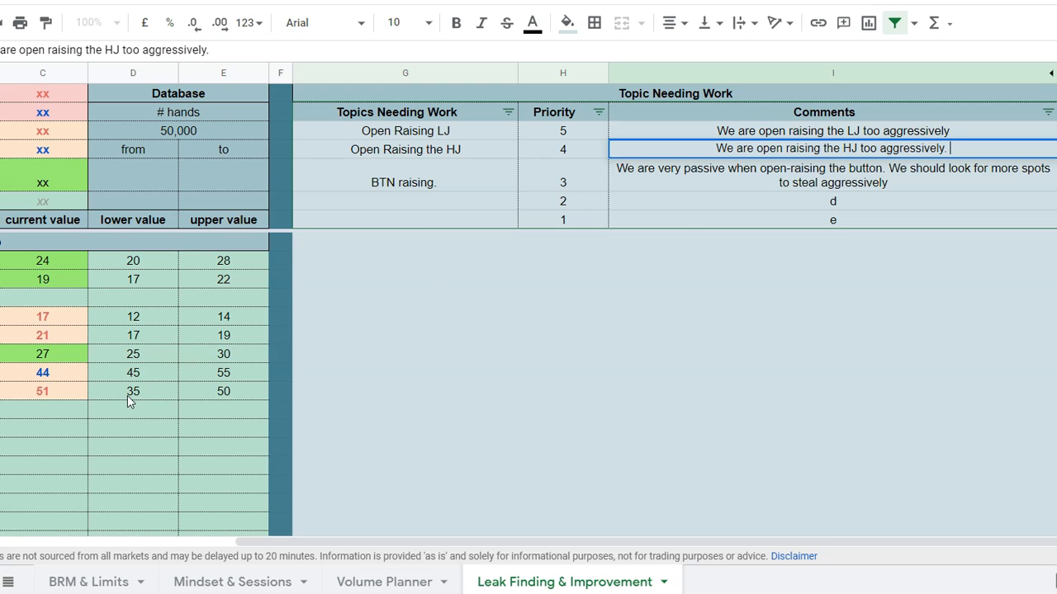
Enter "SB raising." as the priority 2 topic with the comment "Are we open-raising in the SB too aggressively?".
{"action": "left_click", "coordinate": [443, 203]}
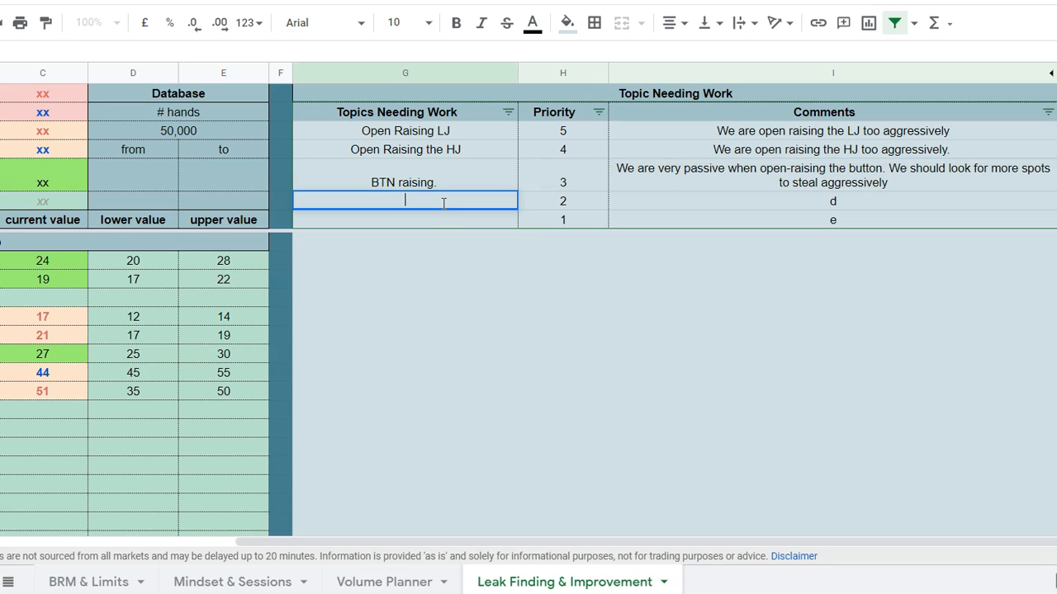
{"action": "type", "text": "SB raising."}
{"action": "left_click", "coordinate": [790, 199]}
{"action": "double_click", "coordinate": [790, 199]}
{"action": "left_click_drag", "start_coordinate": [880, 201], "coordinate": [761, 202]}
{"action": "type", "text": "Are"}
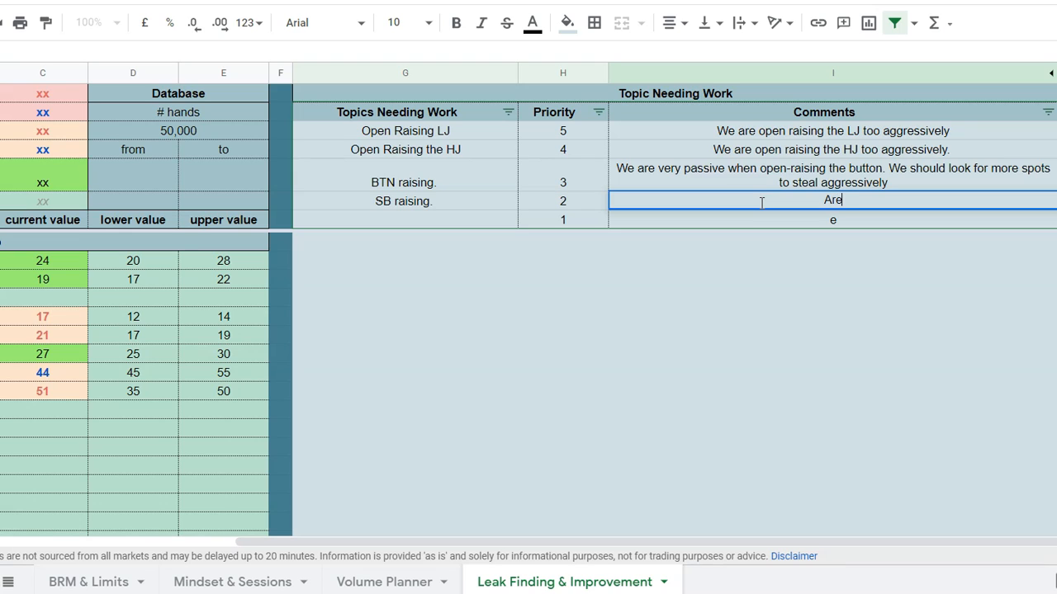
{"action": "type", "text": " we"}
{"action": "type", "text": "rai"}
{"action": "key", "text": "BackSpace"}
{"action": "key", "text": "BackSpace"}
{"action": "key", "text": "BackSpace"}
{"action": "type", "text": "open"}
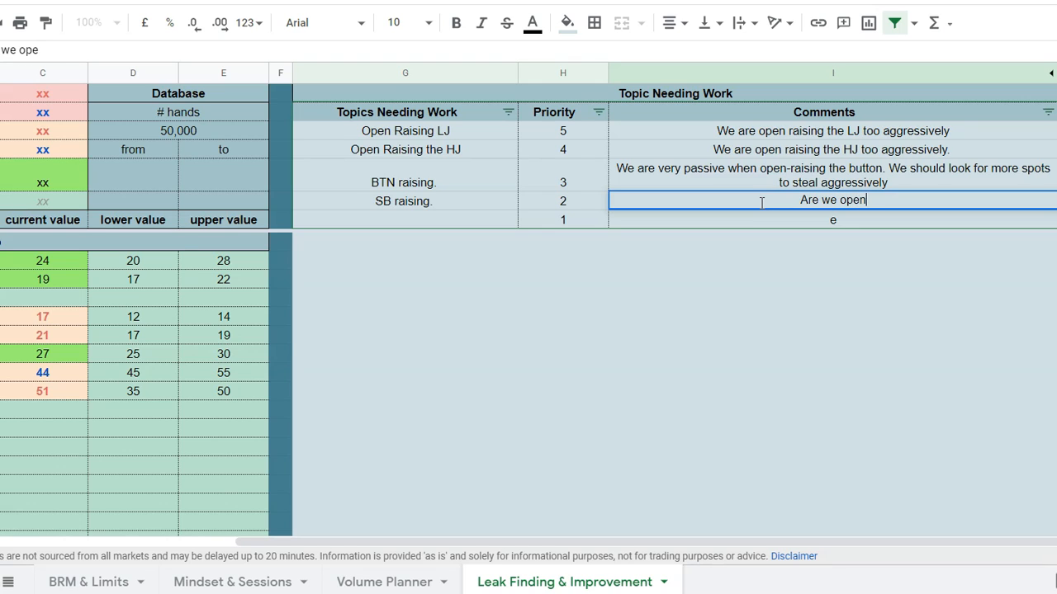
{"action": "type", "text": "-raising in the S"}
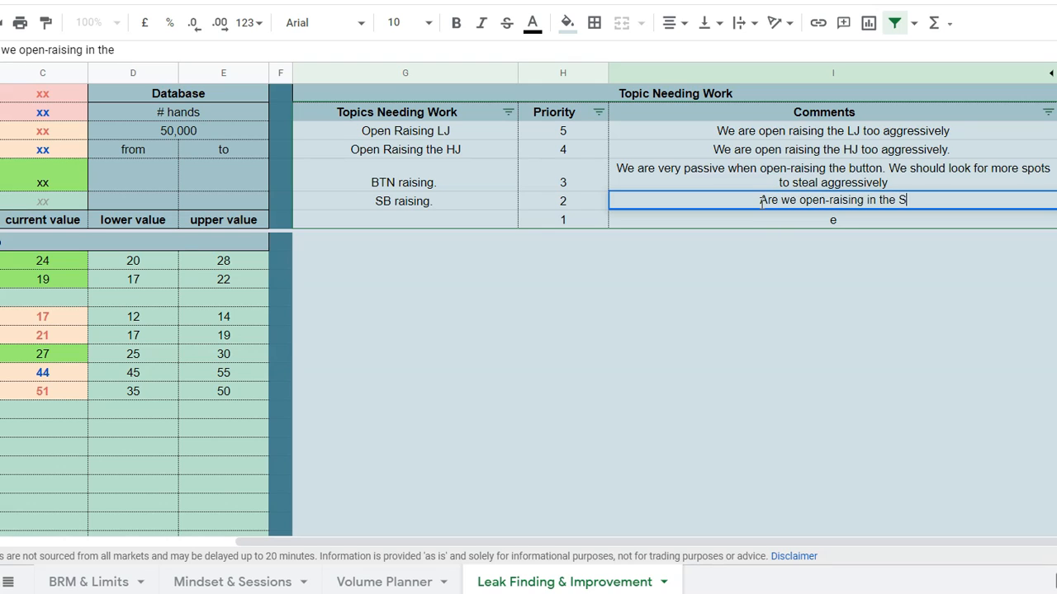
{"action": "type", "text": "B too aggressively?"}
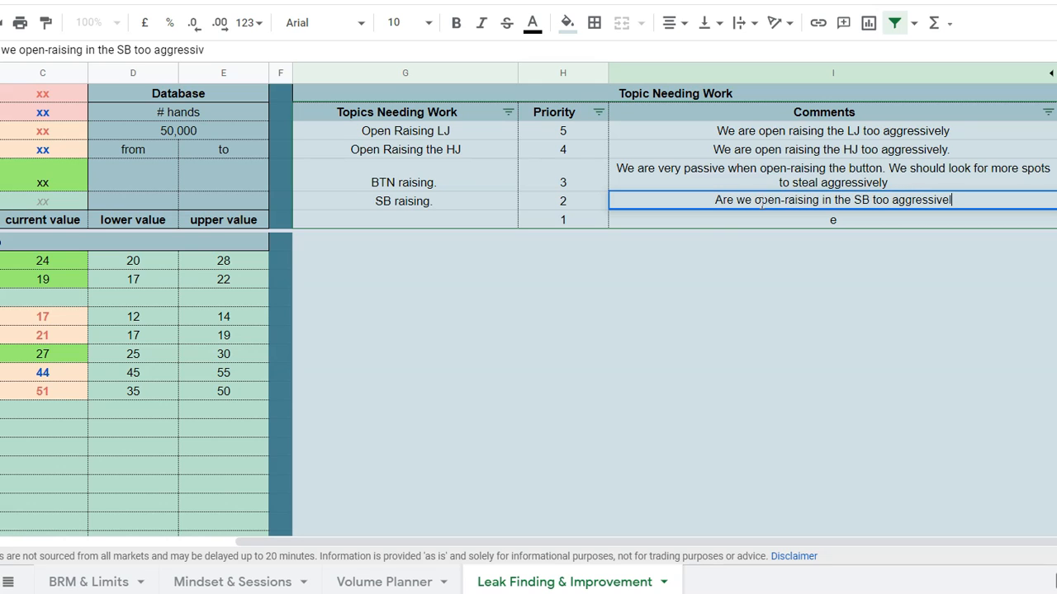
{"action": "left_click", "coordinate": [863, 256]}
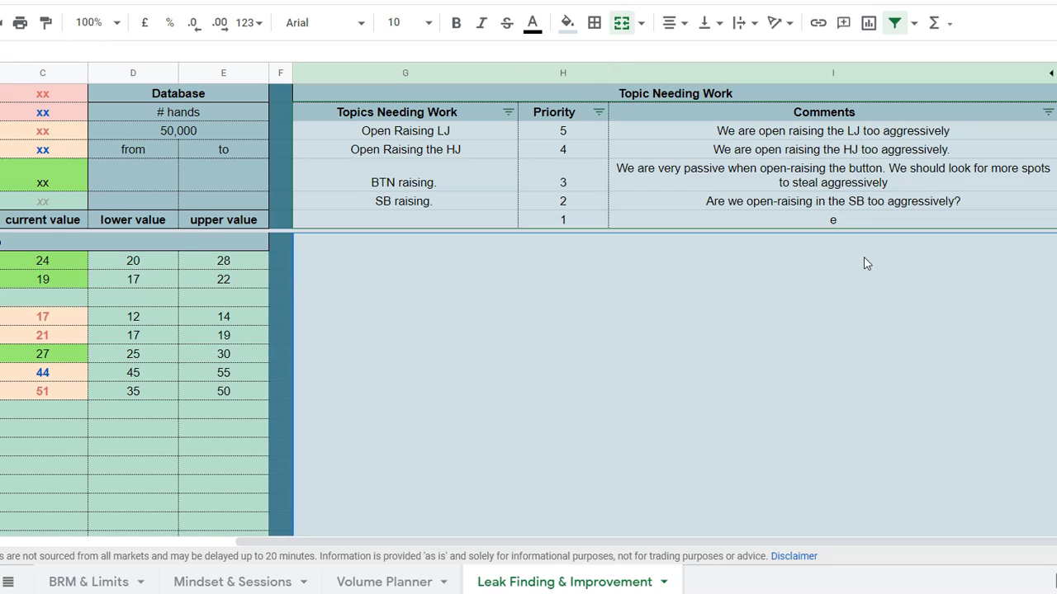
{"action": "left_click", "coordinate": [874, 206]}
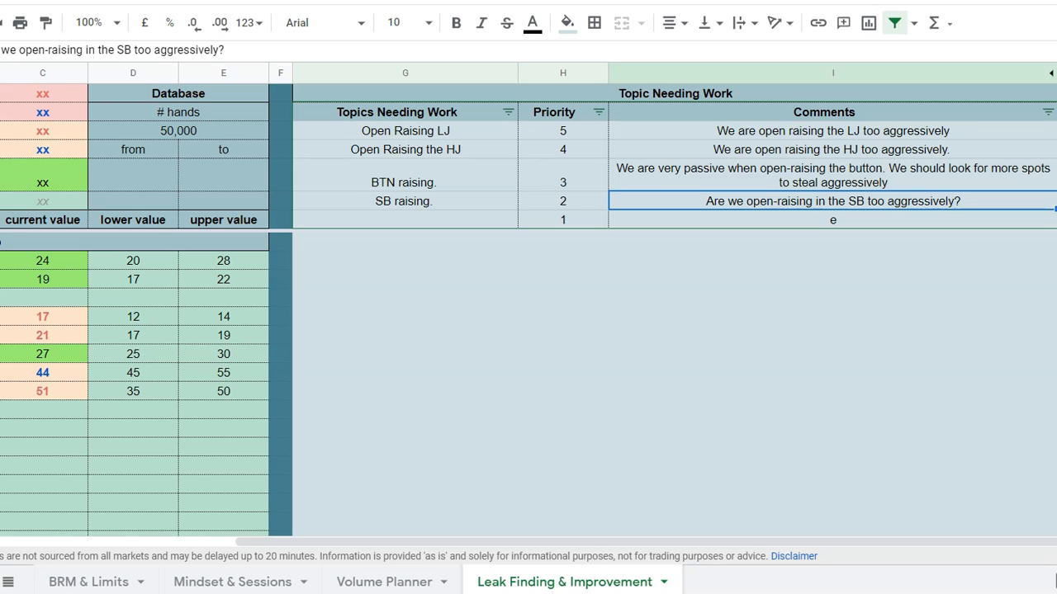
Set the priority of the BTN raising topic to 8 and that of the SB raising topic to 7.
{"action": "left_click", "coordinate": [567, 132]}
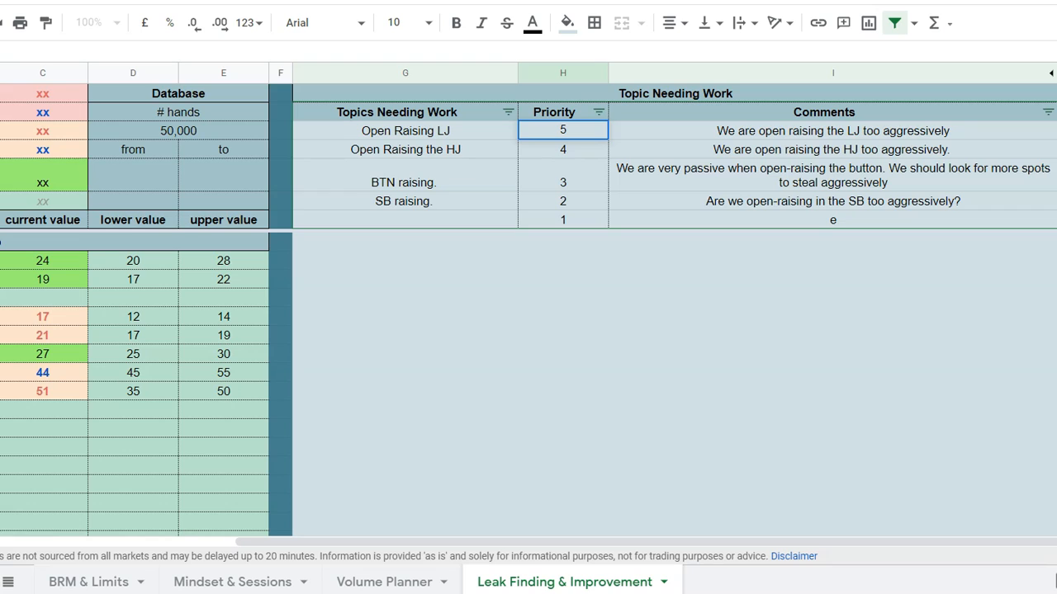
{"action": "left_click", "coordinate": [586, 183]}
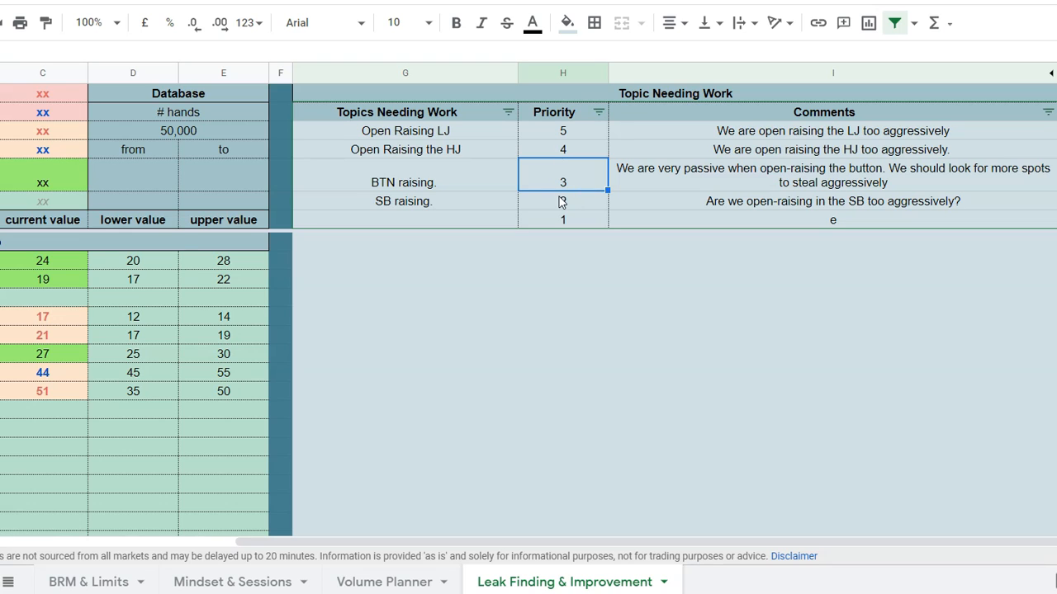
{"action": "double_click", "coordinate": [581, 189]}
{"action": "left_click_drag", "start_coordinate": [587, 172], "coordinate": [533, 177]}
{"action": "type", "text": "8"}
{"action": "double_click", "coordinate": [586, 202]}
{"action": "left_click_drag", "start_coordinate": [588, 202], "coordinate": [547, 200]}
{"action": "type", "text": "7"}
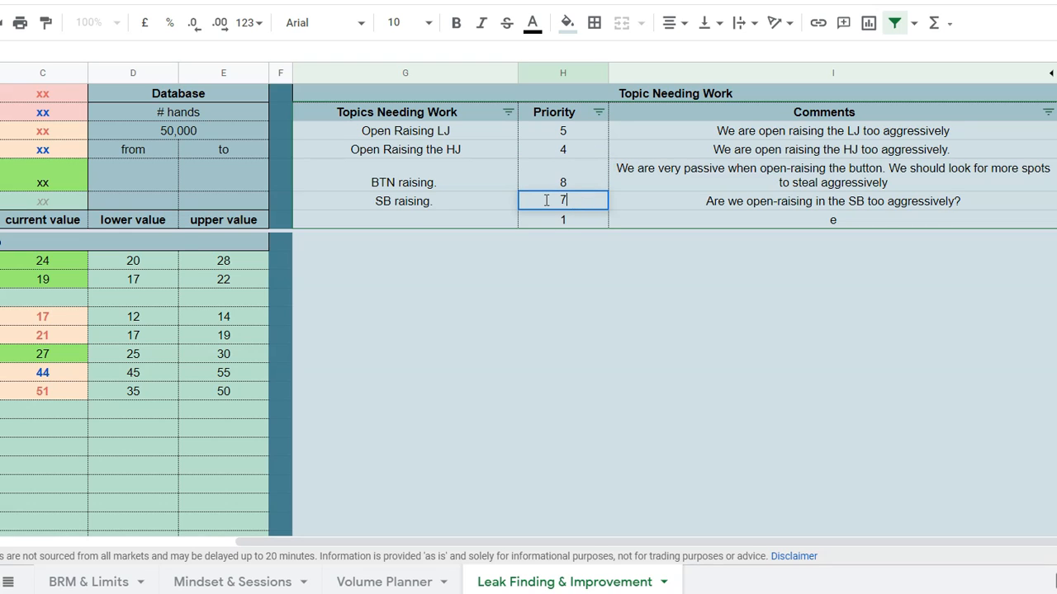
Set the priority of the Open Raising the HJ topic to 5 and sort the topics by priority in descending order.
{"action": "left_click", "coordinate": [557, 154]}
{"action": "double_click", "coordinate": [575, 132]}
{"action": "left_click_drag", "start_coordinate": [584, 130], "coordinate": [540, 129]}
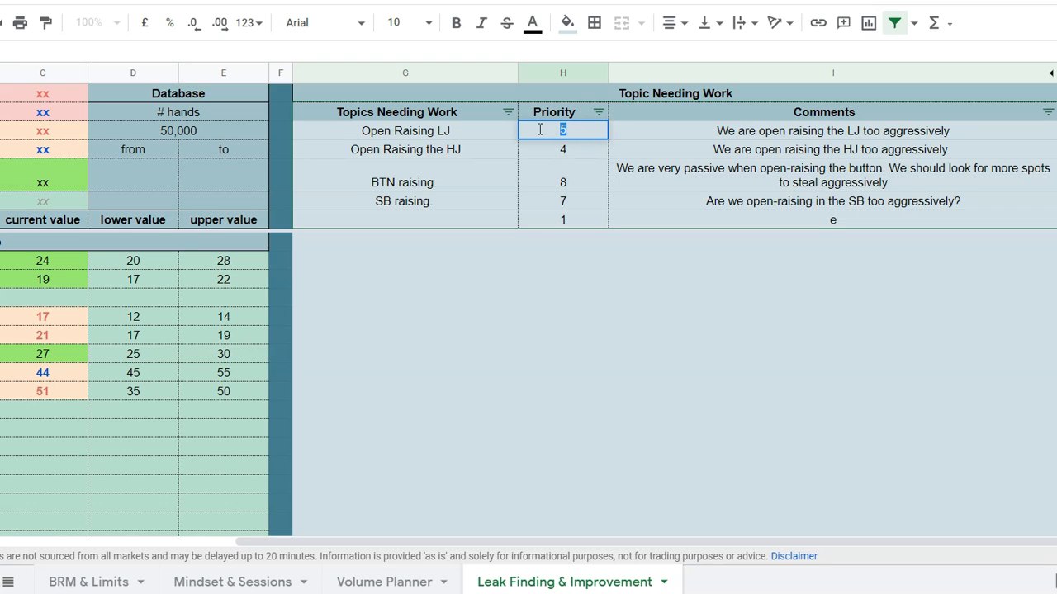
{"action": "left_click", "coordinate": [574, 149]}
{"action": "type", "text": "5"}
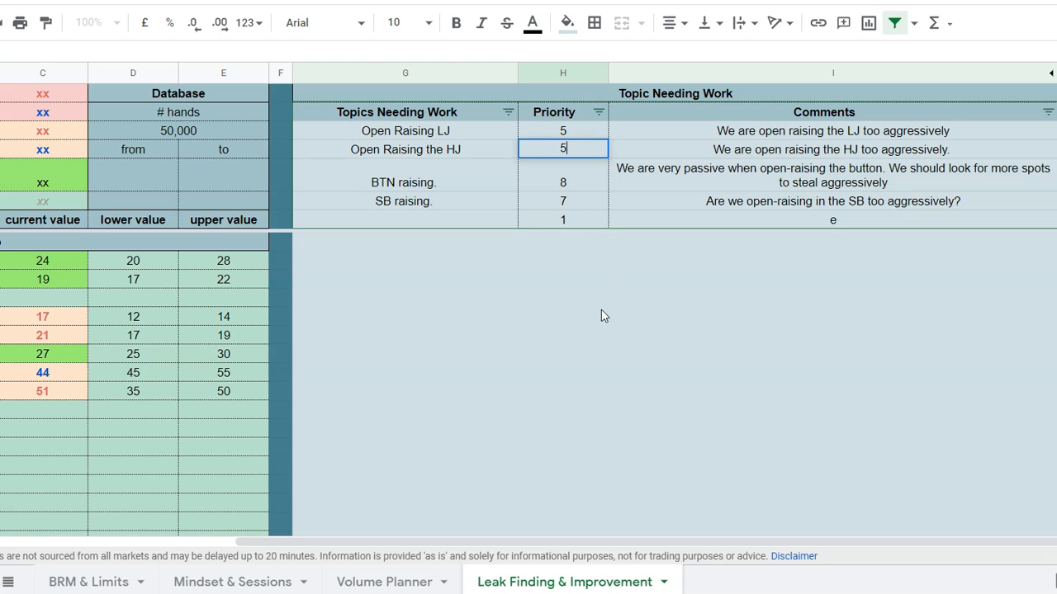
{"action": "left_click", "coordinate": [600, 307]}
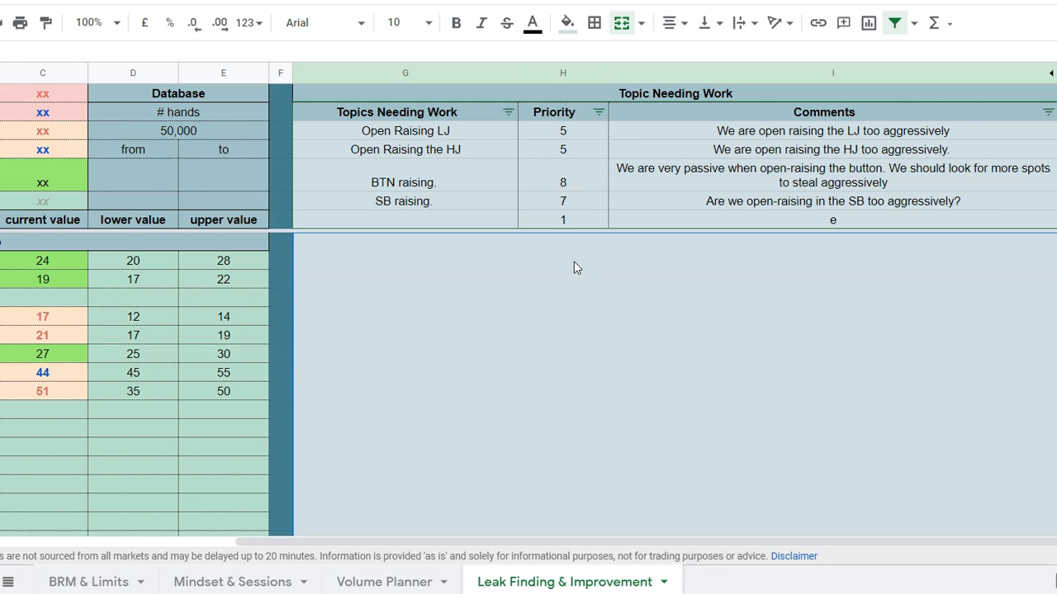
{"action": "left_click", "coordinate": [598, 113]}
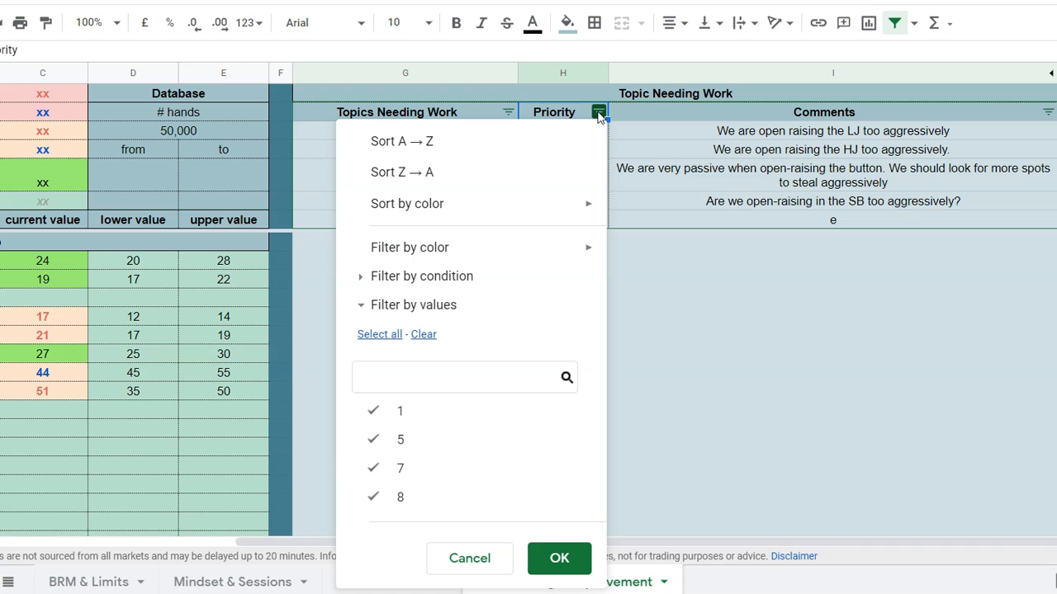
{"action": "left_click", "coordinate": [429, 175]}
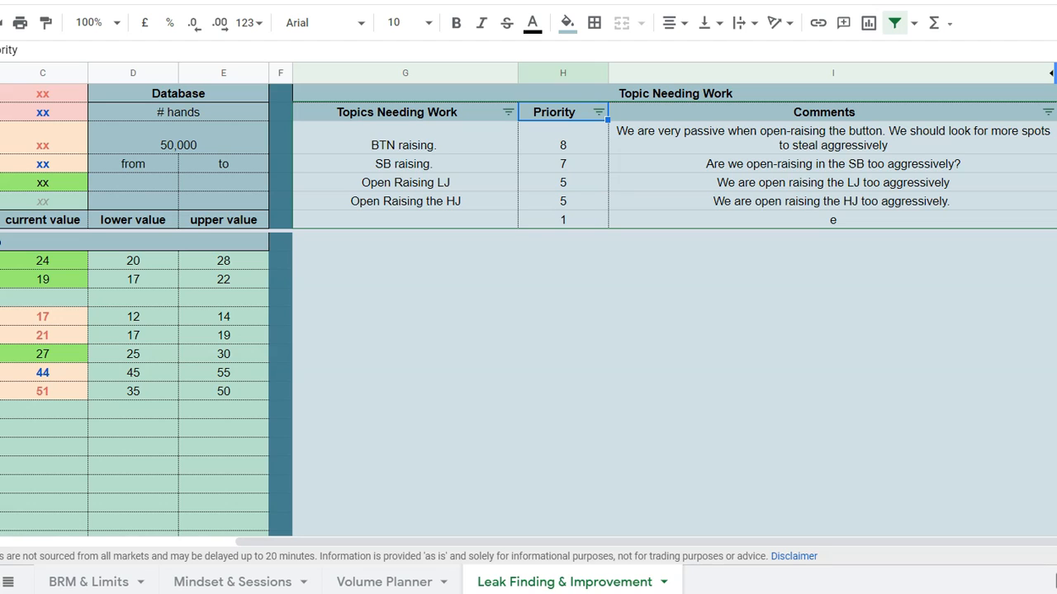
{"action": "left_click", "coordinate": [488, 149]}
{"action": "left_click", "coordinate": [562, 157]}
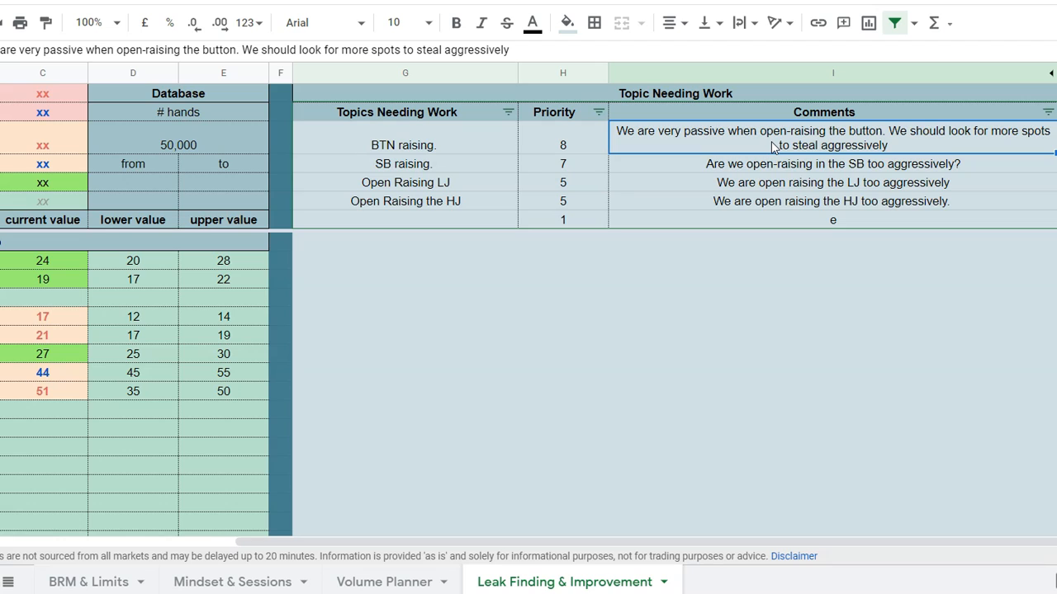
{"action": "left_click", "coordinate": [449, 151]}
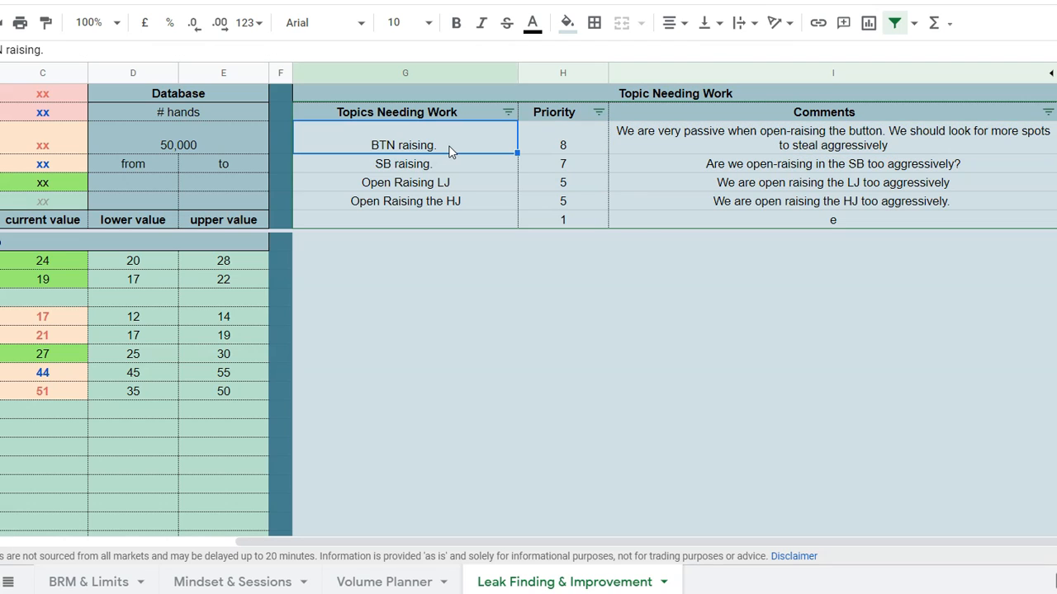
{"action": "left_click", "coordinate": [408, 165]}
Enter "Defending vs 3bets" as a new topic in the empty topic cell below Open Raising the HJ.
{"action": "left_click", "coordinate": [497, 131]}
{"action": "key", "text": "Down"}
{"action": "key", "text": "Down"}
{"action": "key", "text": "Down"}
{"action": "key", "text": "Down"}
{"action": "key", "text": "Return"}
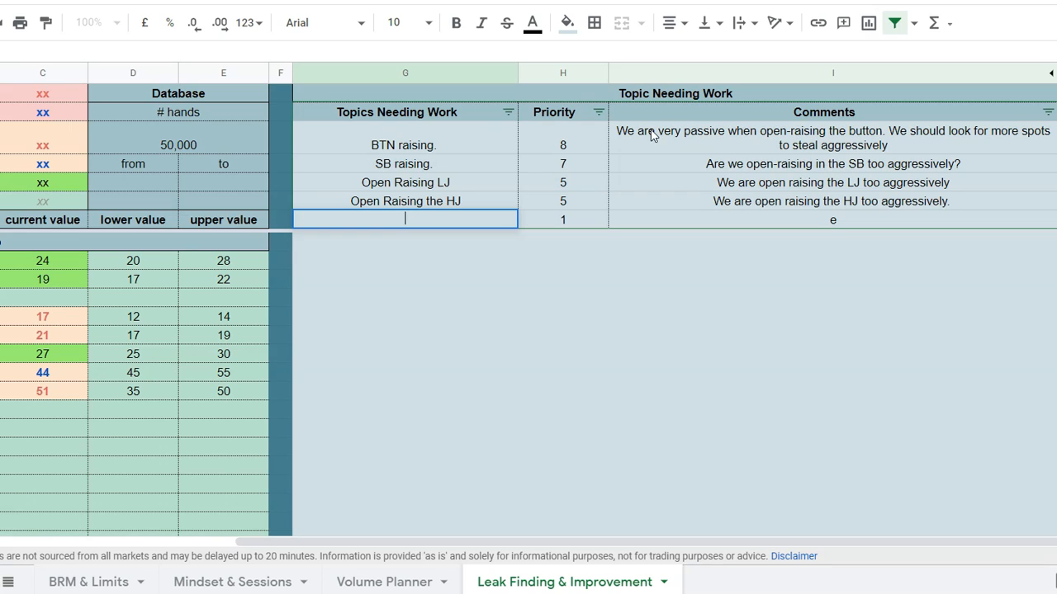
{"action": "type", "text": "Defending vs 3bets"}
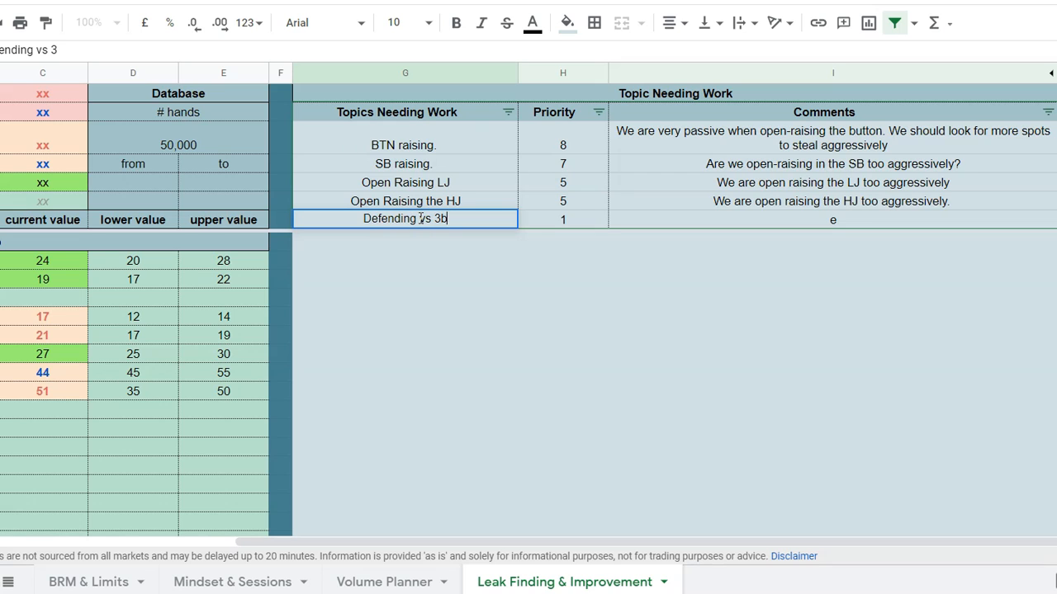
Replace the placeholder comment for the Defending vs 3bets topic with "Especially after opening from the button.".
{"action": "left_click", "coordinate": [861, 218]}
{"action": "key", "text": "BackSpace"}
{"action": "type", "text": "Especi"}
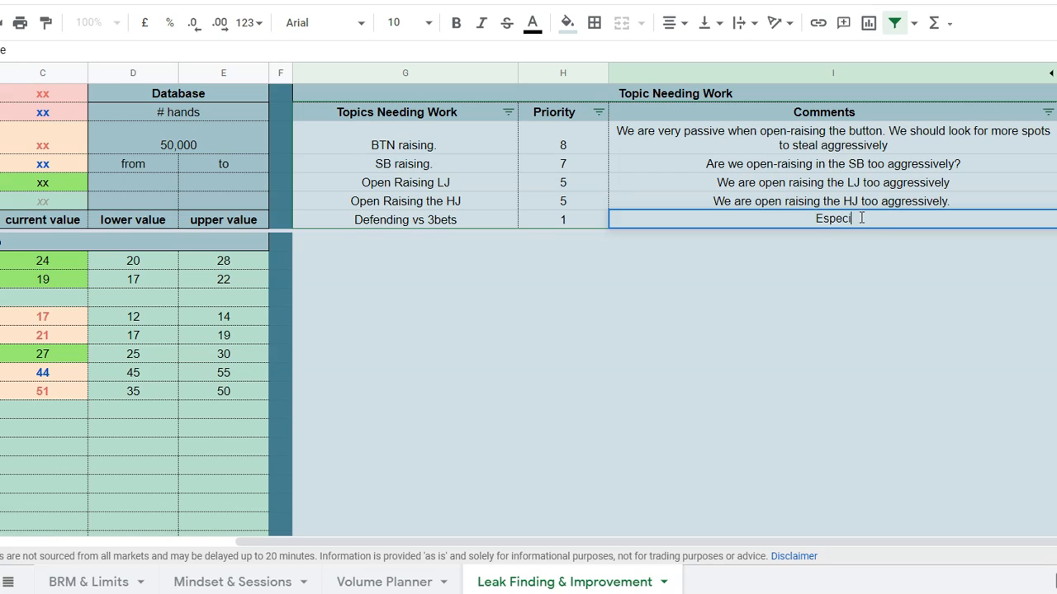
{"action": "type", "text": "ally after opening f"}
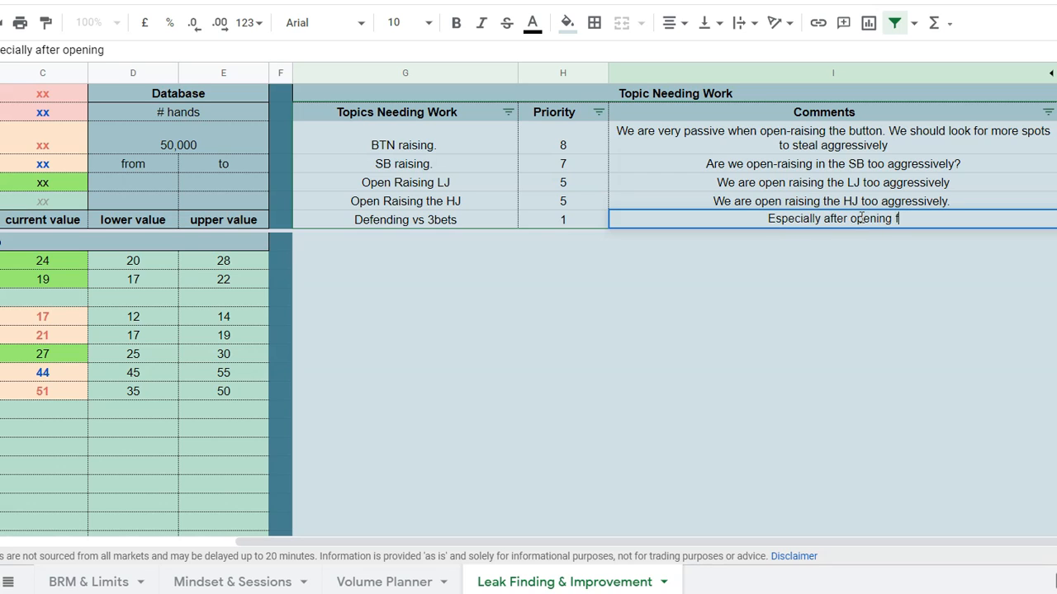
{"action": "type", "text": "rom the button."}
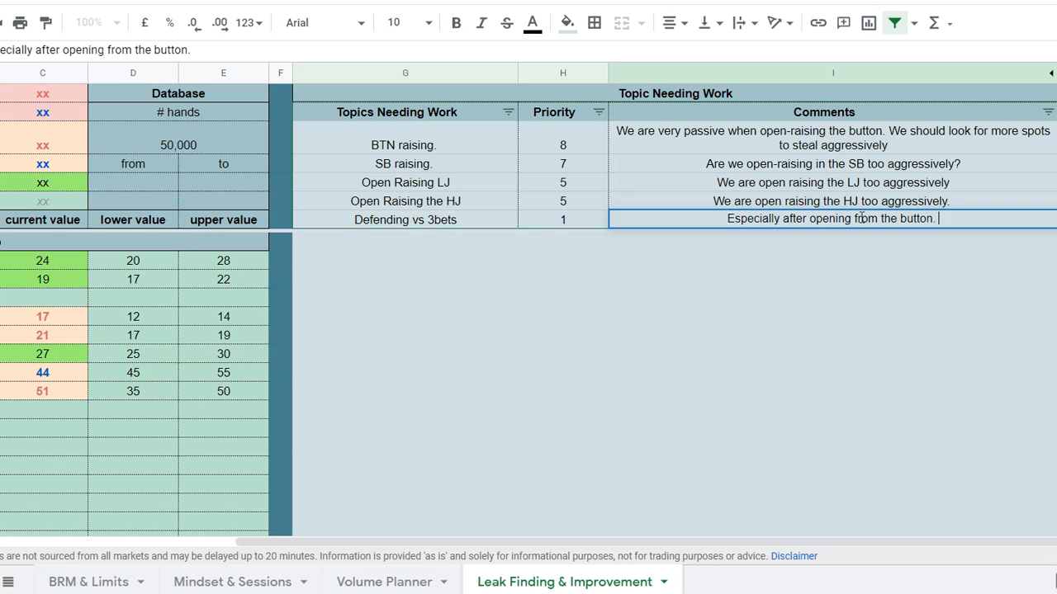
Set the priority of the Defending vs 3bets topic to 6 and sort the topics by priority in descending order again.
{"action": "double_click", "coordinate": [572, 223]}
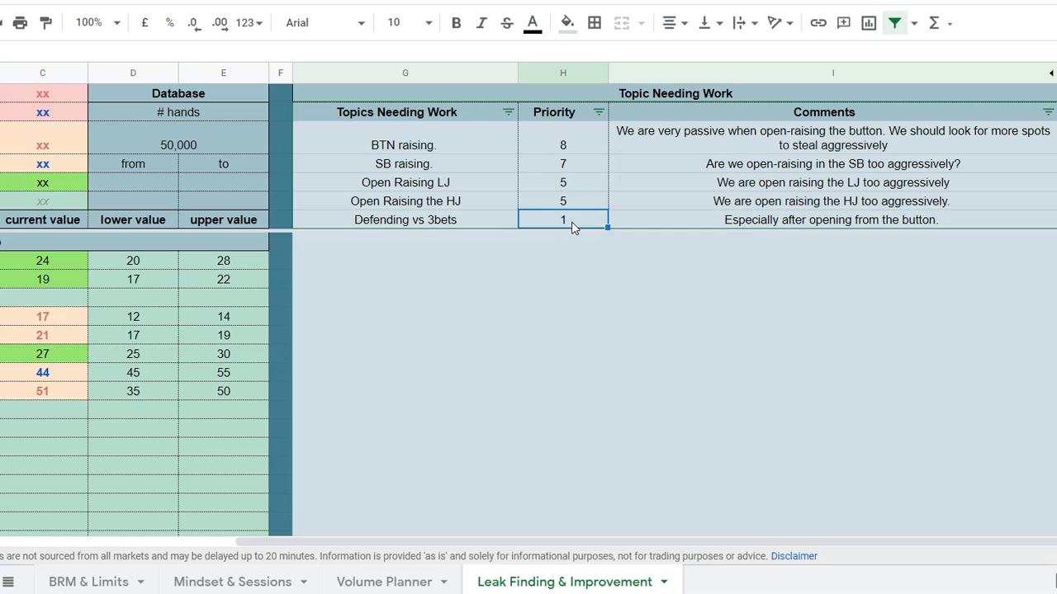
{"action": "left_click_drag", "start_coordinate": [575, 220], "coordinate": [541, 222]}
{"action": "type", "text": "6"}
{"action": "left_click", "coordinate": [552, 316]}
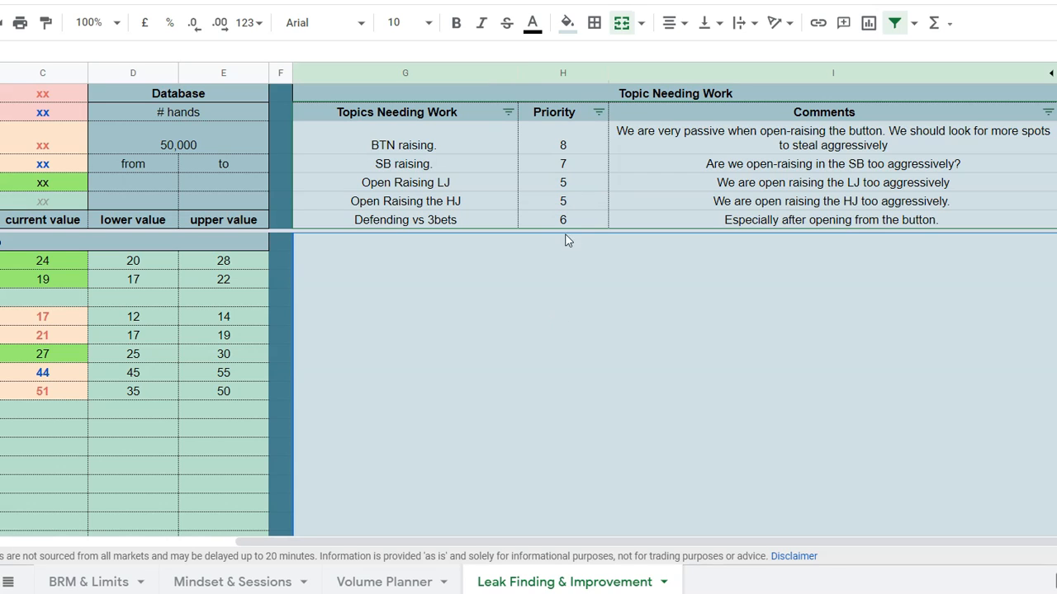
{"action": "left_click", "coordinate": [598, 115]}
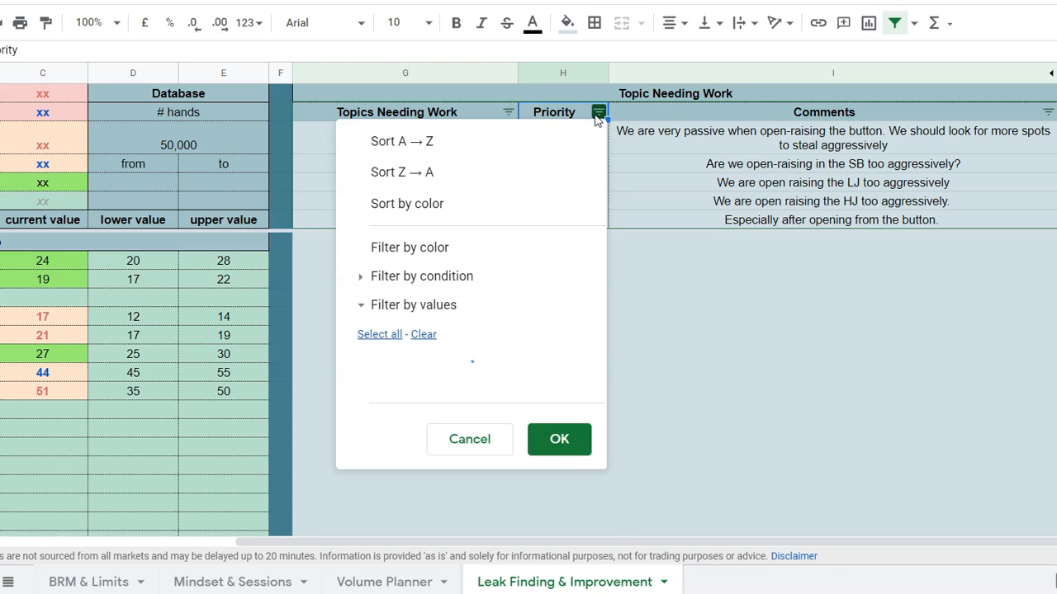
{"action": "left_click", "coordinate": [413, 172]}
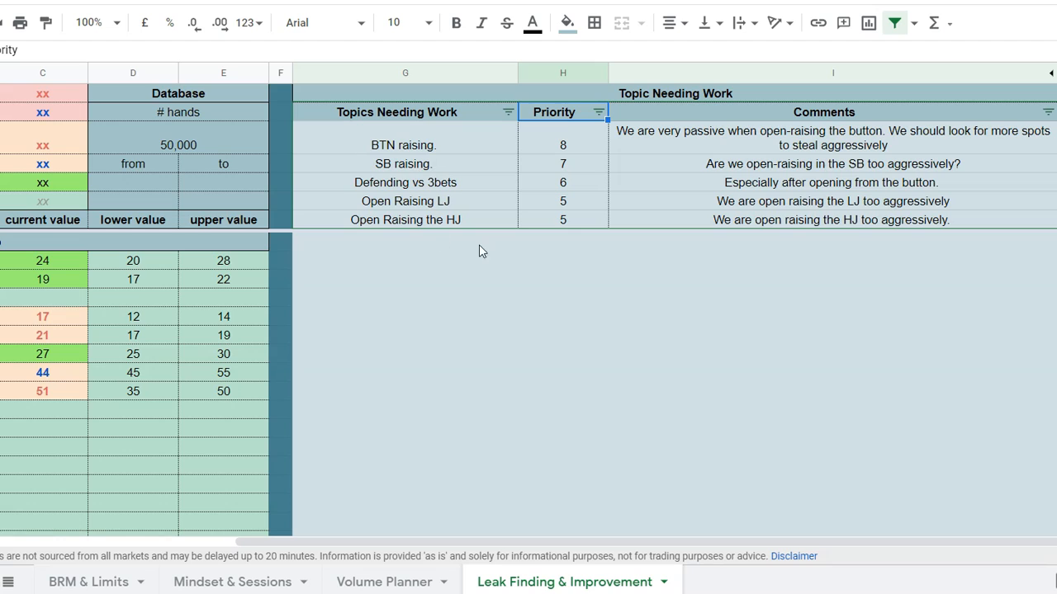
Set the priority of the BTN raising topic to 0.
{"action": "double_click", "coordinate": [567, 146]}
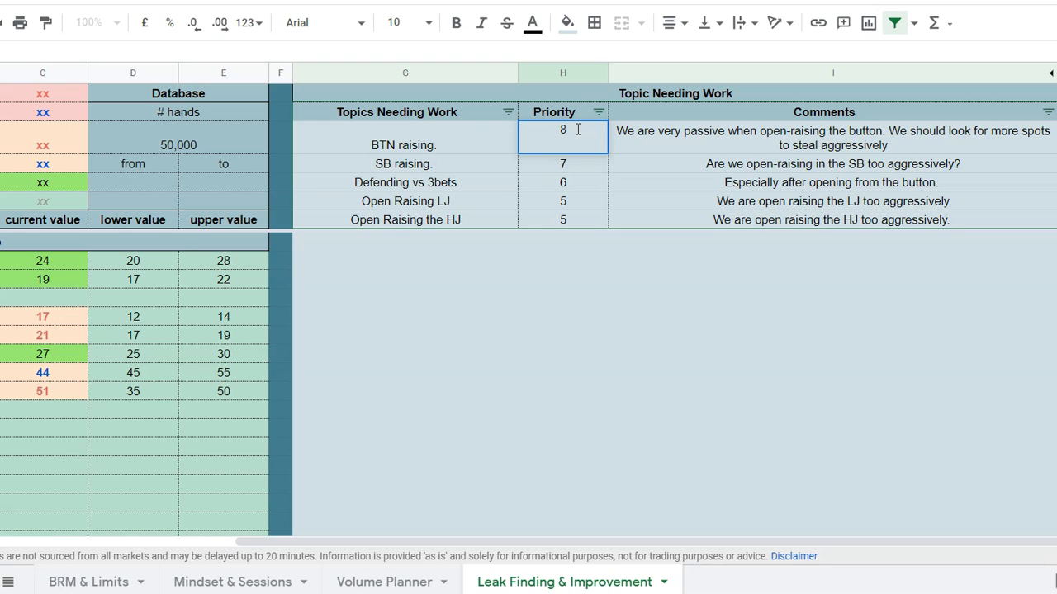
{"action": "key", "text": "BackSpace"}
{"action": "type", "text": "3"}
{"action": "key", "text": "BackSpace"}
{"action": "type", "text": "0"}
{"action": "left_click", "coordinate": [600, 316]}
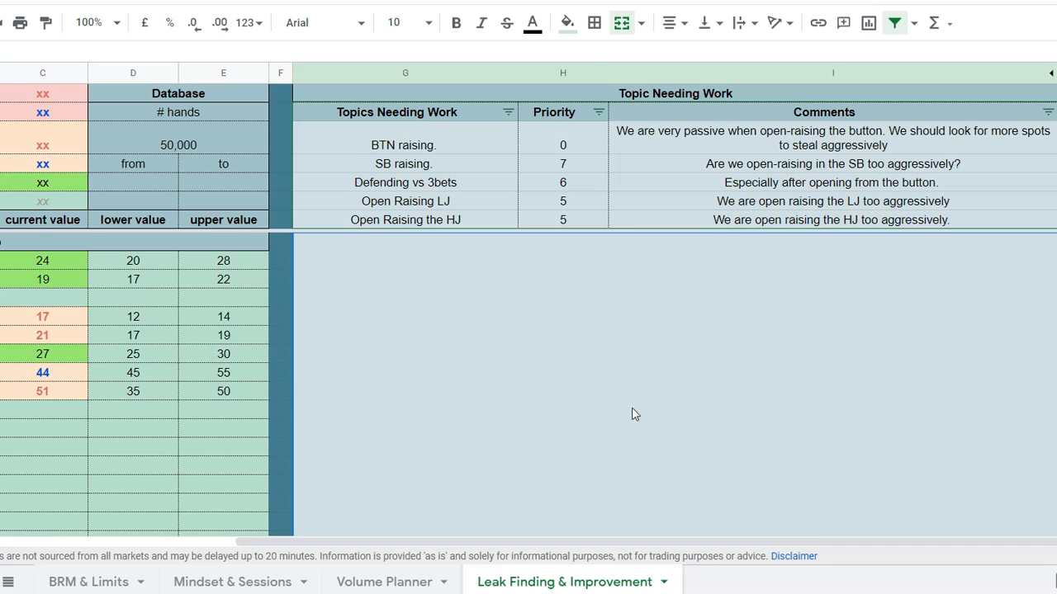
Clear the BTN raising topic together with its priority and comment from the list.
{"action": "left_click", "coordinate": [441, 146]}
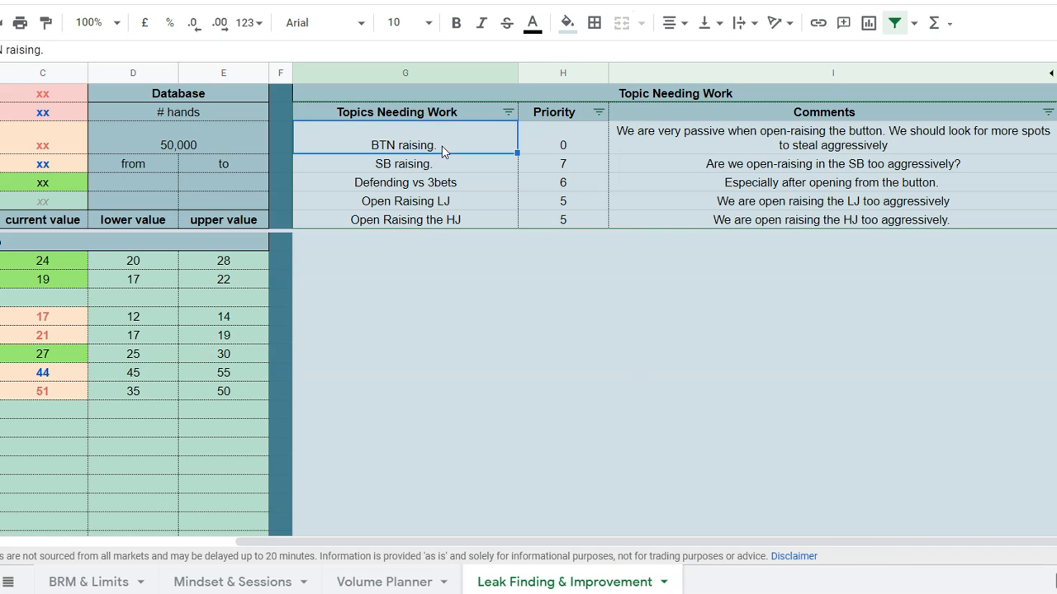
{"action": "key", "text": "Delete"}
{"action": "left_click", "coordinate": [565, 136]}
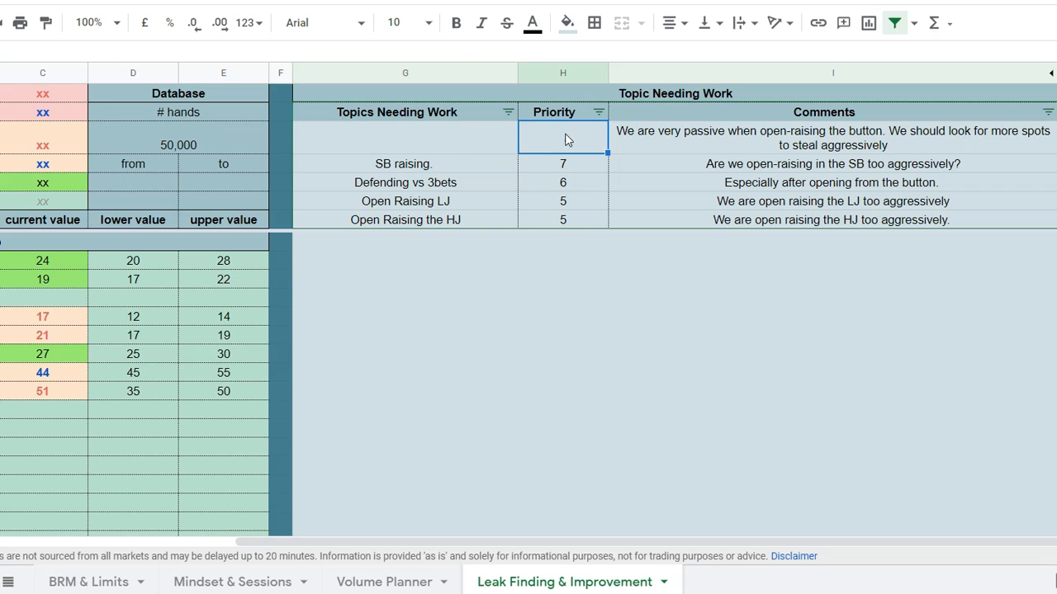
{"action": "left_click", "coordinate": [731, 142]}
{"action": "key", "text": "Delete"}
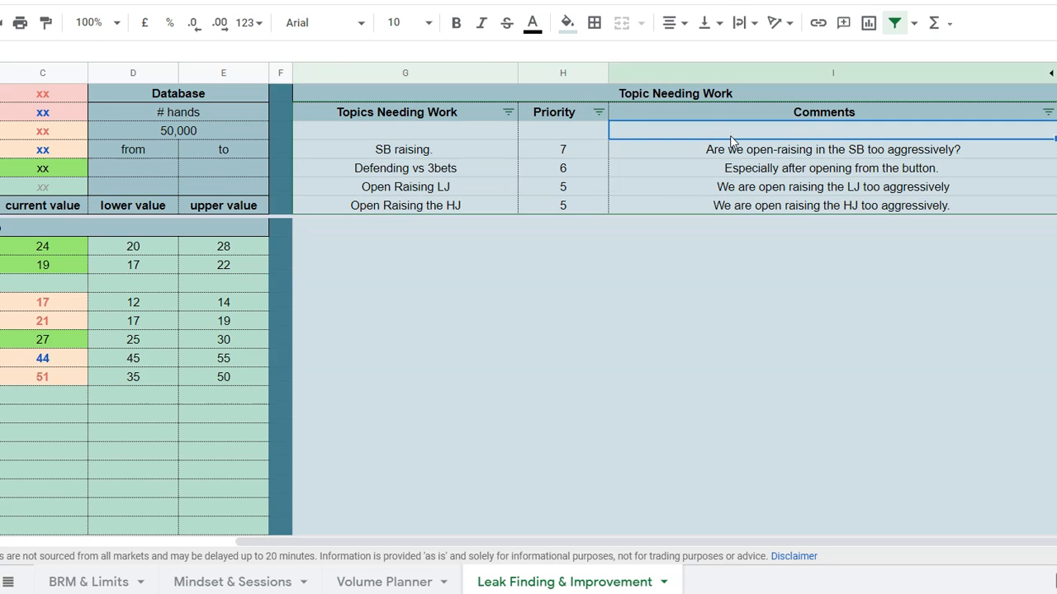